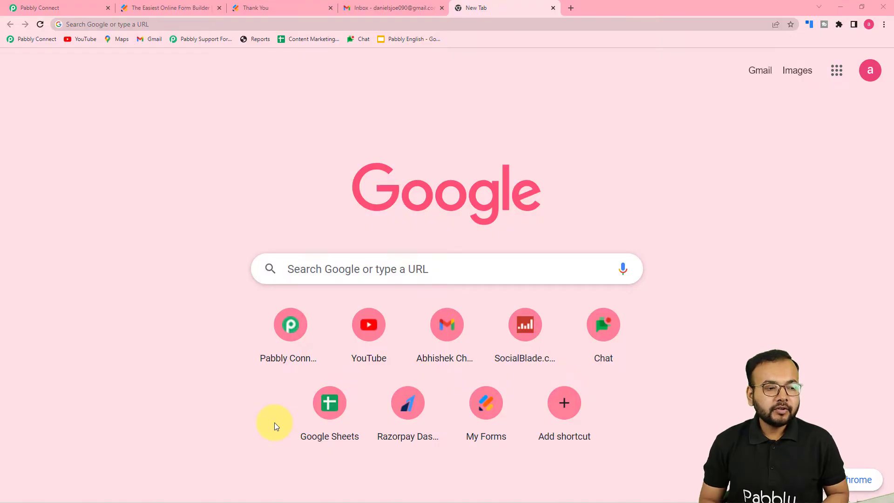
Step: Open the Pabbly Connect dashboard from the bookmark
{"action": "left_click", "coordinate": [25, 39]}
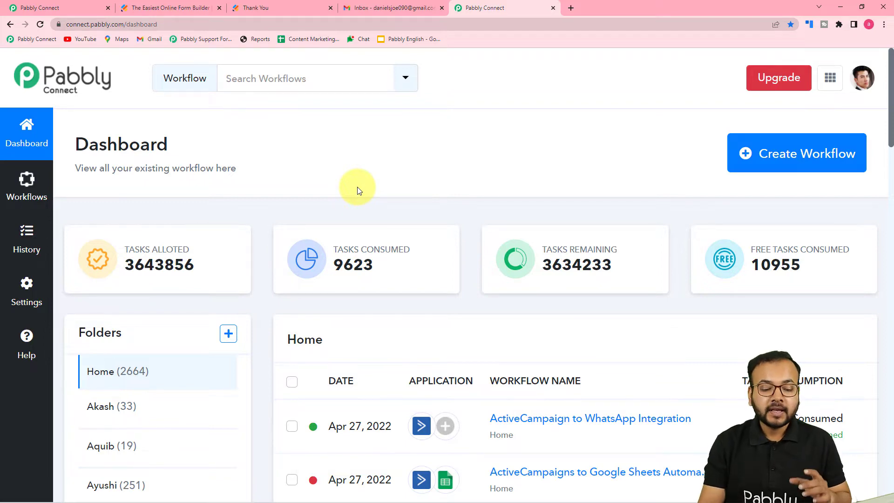
{"action": "scroll", "coordinate": [358, 191], "scroll_direction": "down", "scroll_amount": 3}
{"action": "scroll", "coordinate": [372, 203], "scroll_direction": "up", "scroll_amount": 3}
{"action": "mouse_move", "coordinate": [433, 232]}
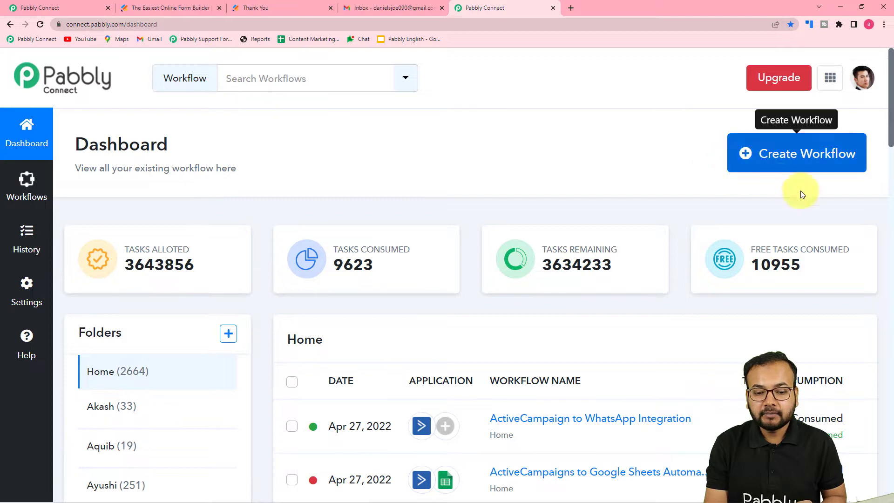
Step: Cancel the new-workflow prompt and switch to the existing shared SMTP workflow
{"action": "left_click", "coordinate": [805, 168]}
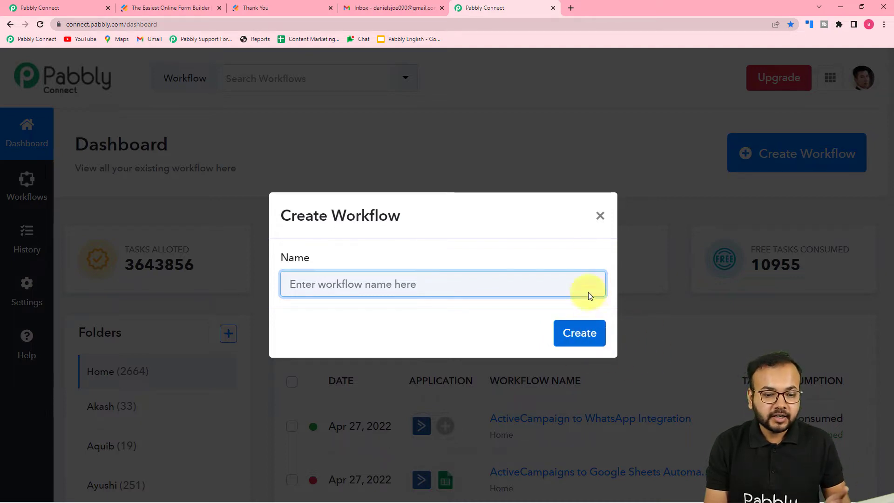
{"action": "left_click", "coordinate": [597, 224]}
{"action": "left_click", "coordinate": [94, 14]}
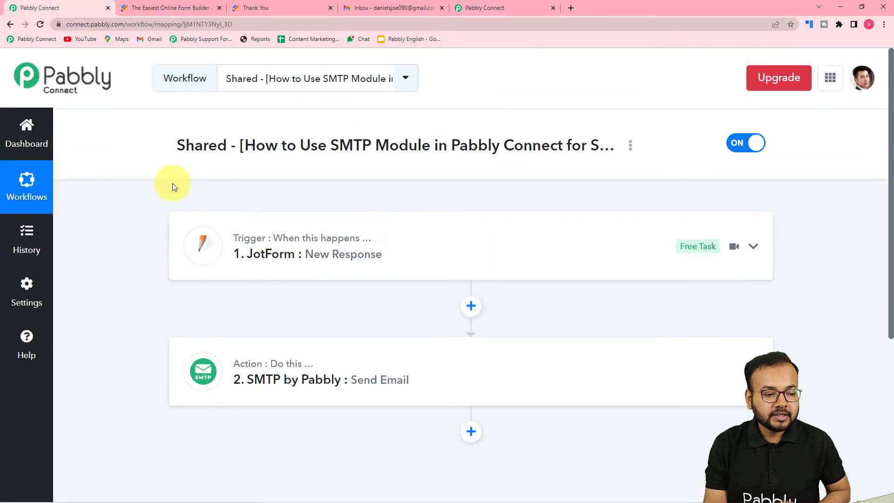
Step: Expand the JotForm New Response trigger and review the captured Photography Competition response fields
{"action": "scroll", "coordinate": [298, 221], "scroll_direction": "down", "scroll_amount": 1}
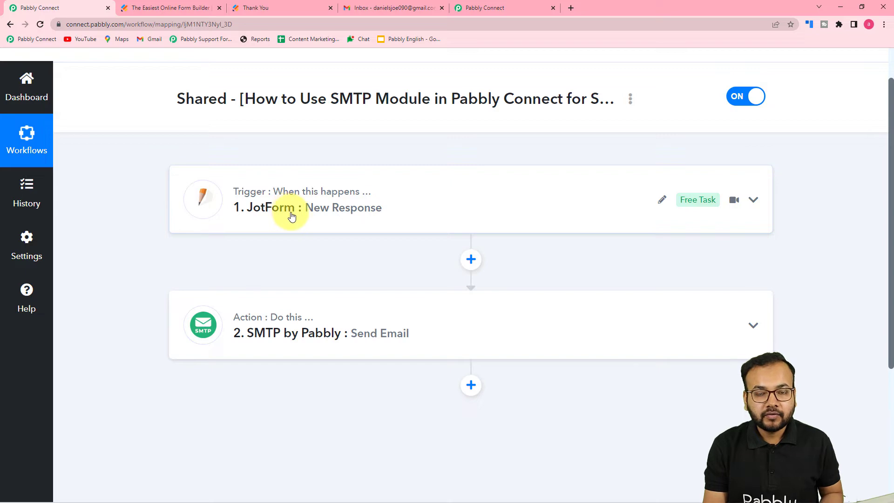
{"action": "left_click", "coordinate": [353, 220]}
{"action": "scroll", "coordinate": [164, 245], "scroll_direction": "down", "scroll_amount": 7}
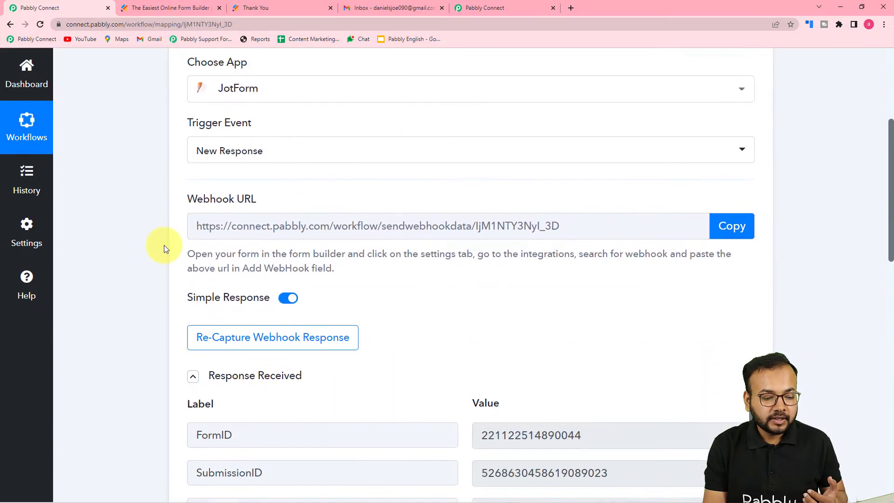
{"action": "scroll", "coordinate": [164, 253], "scroll_direction": "down", "scroll_amount": 3}
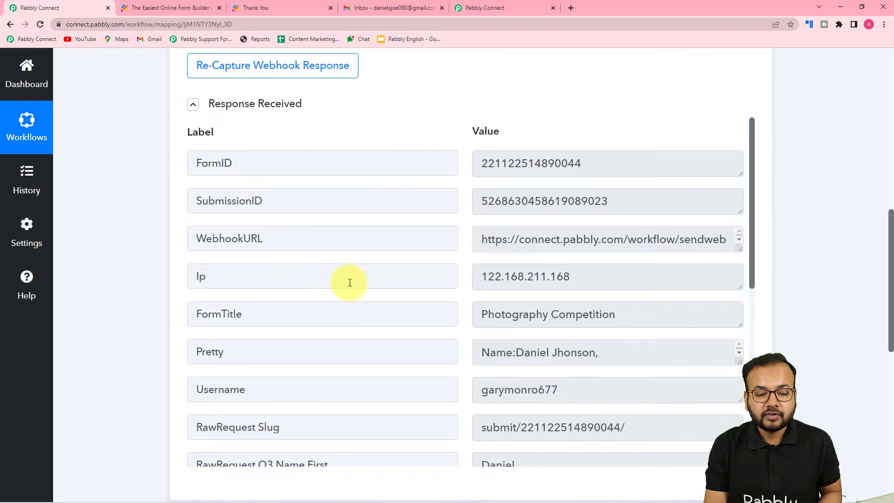
{"action": "scroll", "coordinate": [352, 284], "scroll_direction": "up", "scroll_amount": 1}
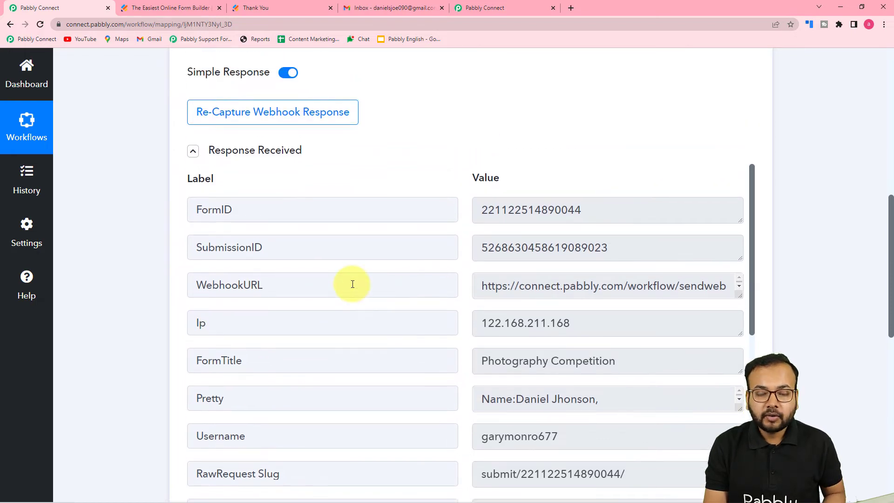
{"action": "scroll", "coordinate": [352, 283], "scroll_direction": "down", "scroll_amount": 1}
{"action": "scroll", "coordinate": [352, 284], "scroll_direction": "down", "scroll_amount": 2}
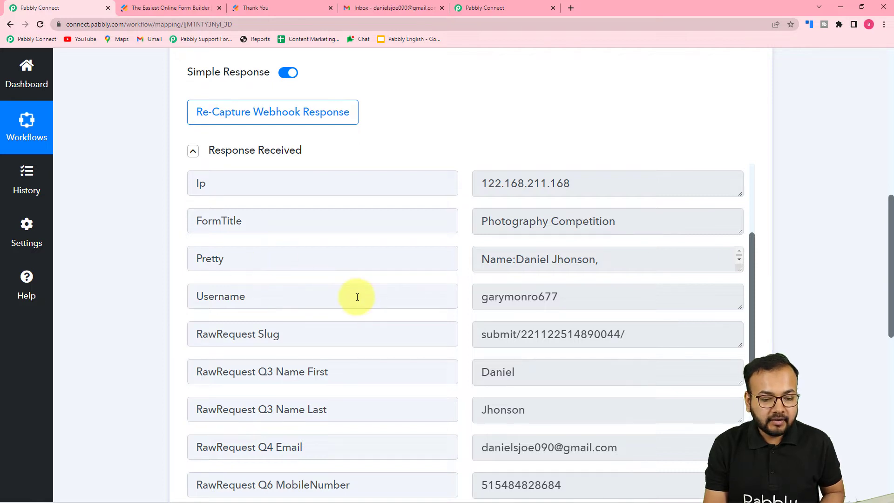
{"action": "scroll", "coordinate": [358, 297], "scroll_direction": "down", "scroll_amount": 2}
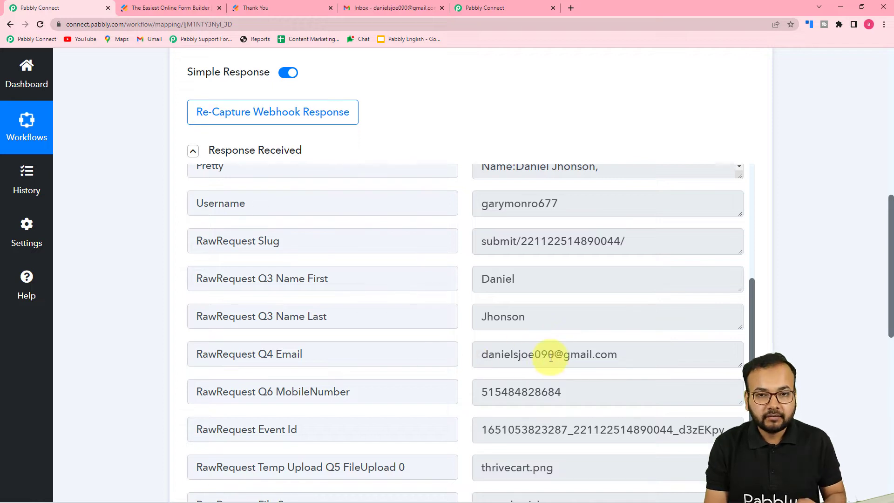
{"action": "scroll", "coordinate": [134, 297], "scroll_direction": "down", "scroll_amount": 3}
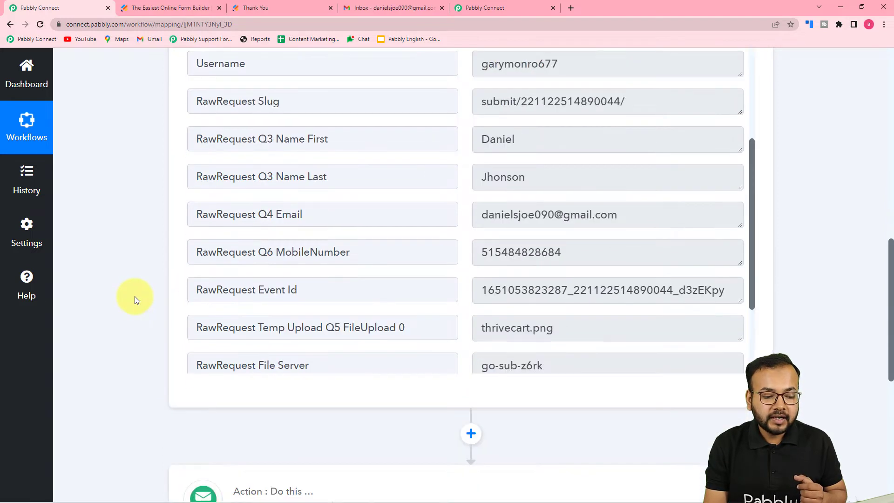
{"action": "scroll", "coordinate": [135, 298], "scroll_direction": "down", "scroll_amount": 5}
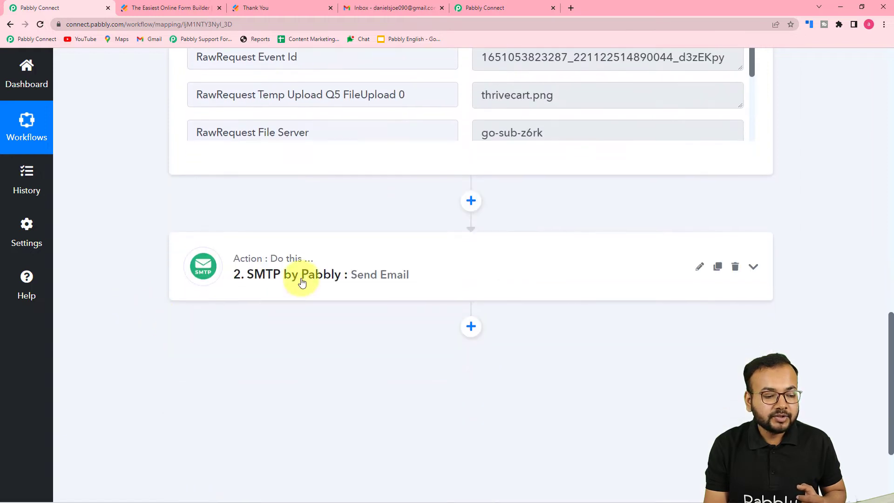
Step: Expand the SMTP by Pabbly action step
{"action": "left_click", "coordinate": [302, 278]}
{"action": "scroll", "coordinate": [139, 261], "scroll_direction": "down", "scroll_amount": 1}
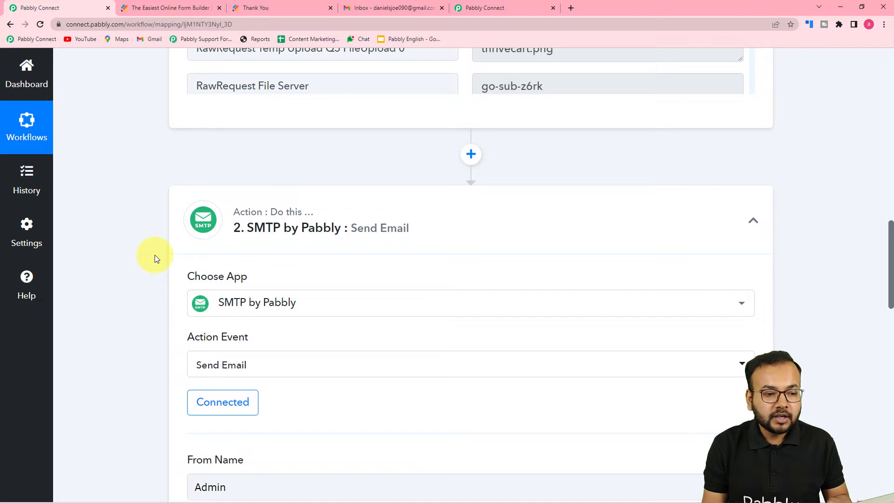
{"action": "scroll", "coordinate": [155, 254], "scroll_direction": "down", "scroll_amount": 2}
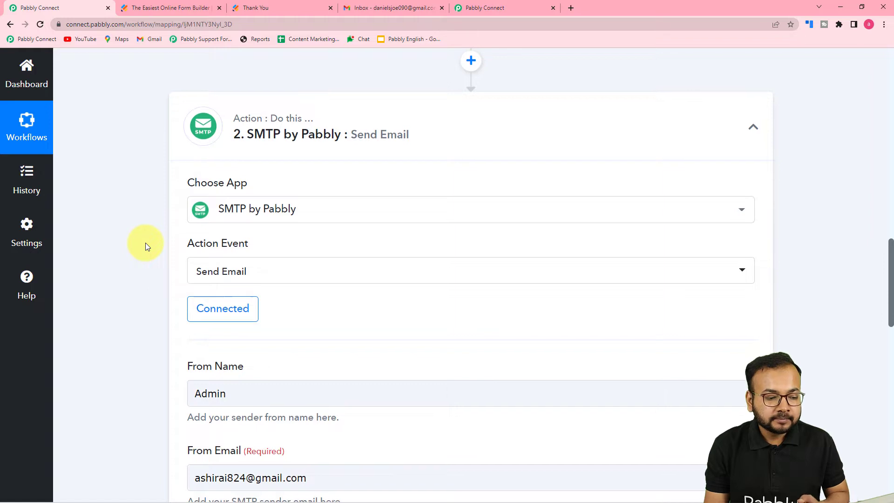
{"action": "scroll", "coordinate": [256, 147], "scroll_direction": "down", "scroll_amount": 2}
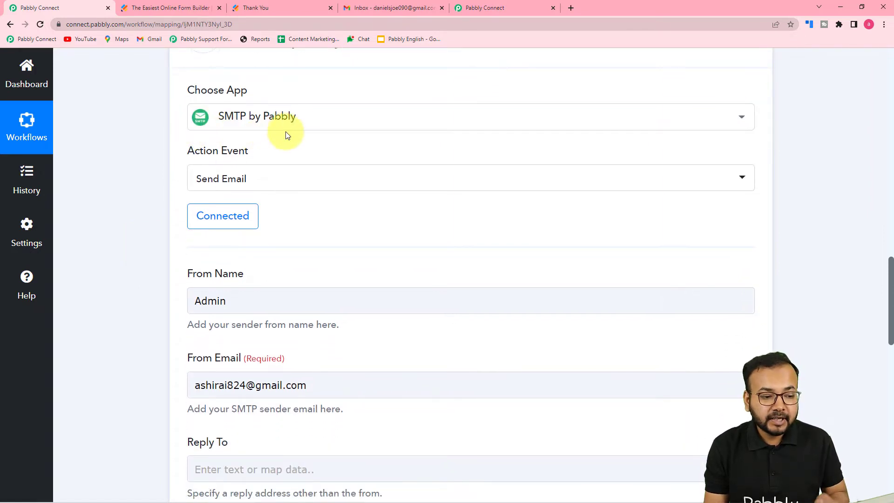
Step: Keep Send Email as the action event and open the SMTP account connection panel
{"action": "left_click", "coordinate": [252, 185]}
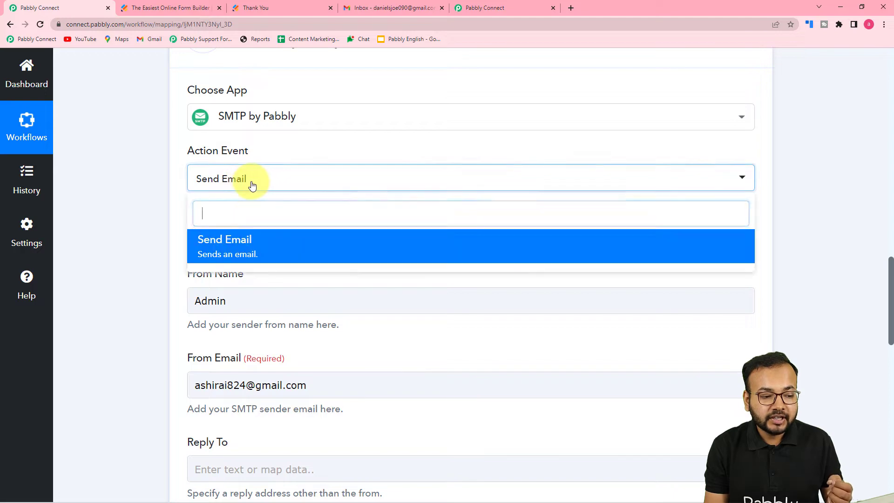
{"action": "left_click", "coordinate": [230, 240]}
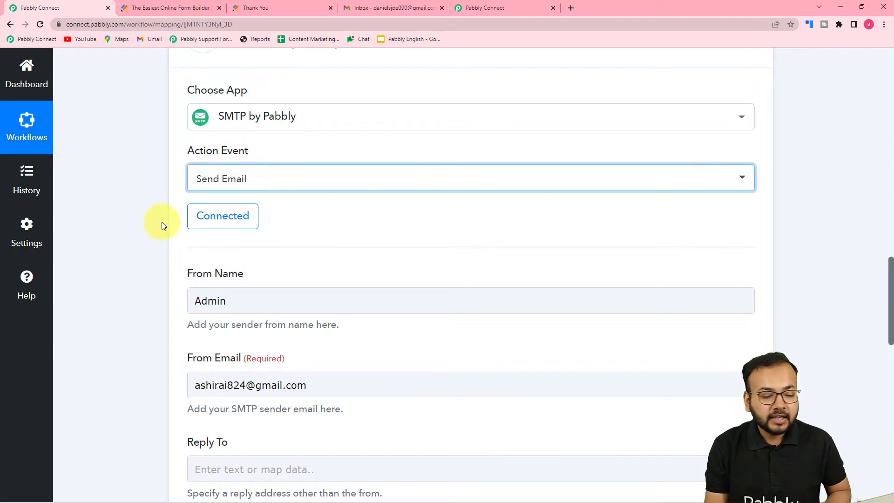
{"action": "left_click", "coordinate": [224, 228]}
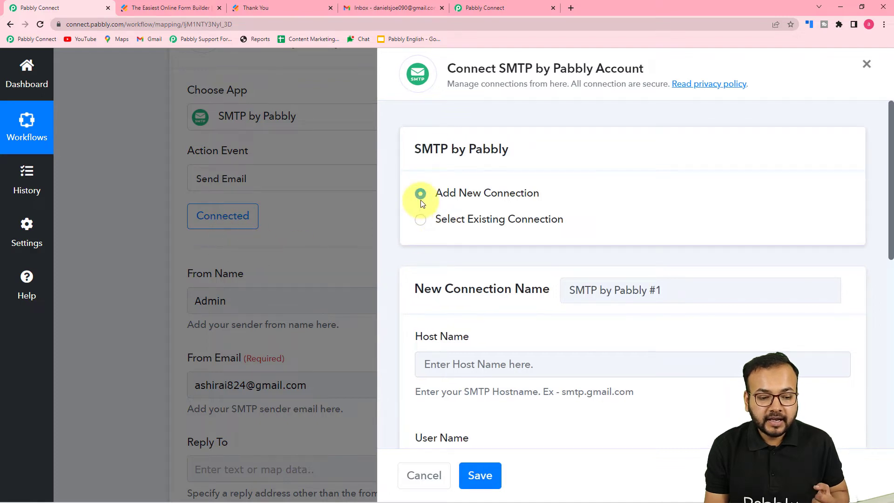
Step: Review the SMTP connection (smtp.sendgrid.net, user apikey, TLS, port 587), then close it
{"action": "scroll", "coordinate": [424, 201], "scroll_direction": "down", "scroll_amount": 5}
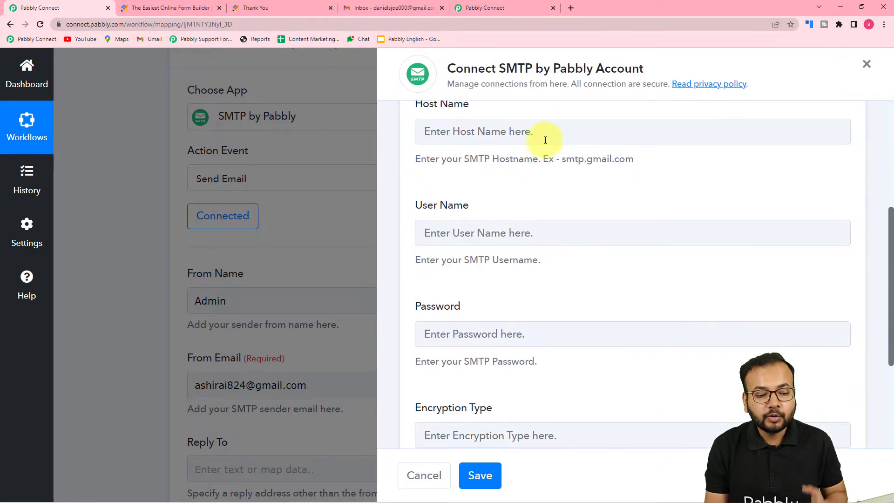
{"action": "scroll", "coordinate": [452, 259], "scroll_direction": "down", "scroll_amount": 2}
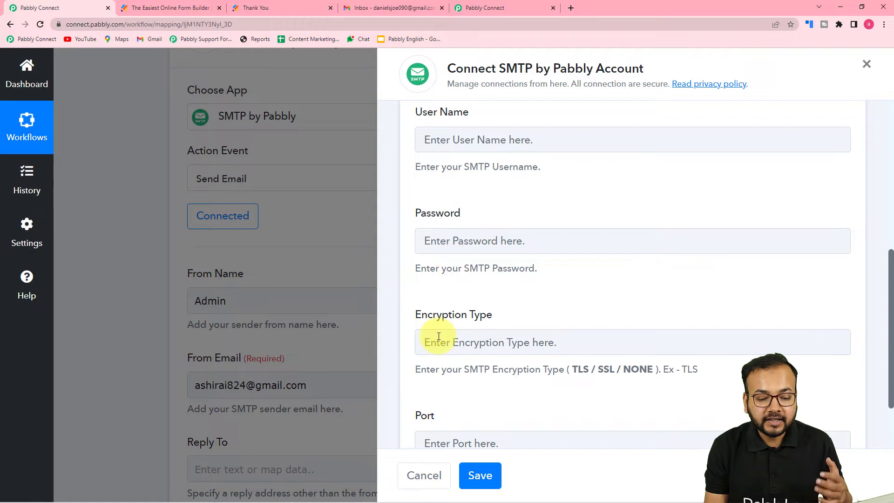
{"action": "scroll", "coordinate": [438, 336], "scroll_direction": "down", "scroll_amount": 2}
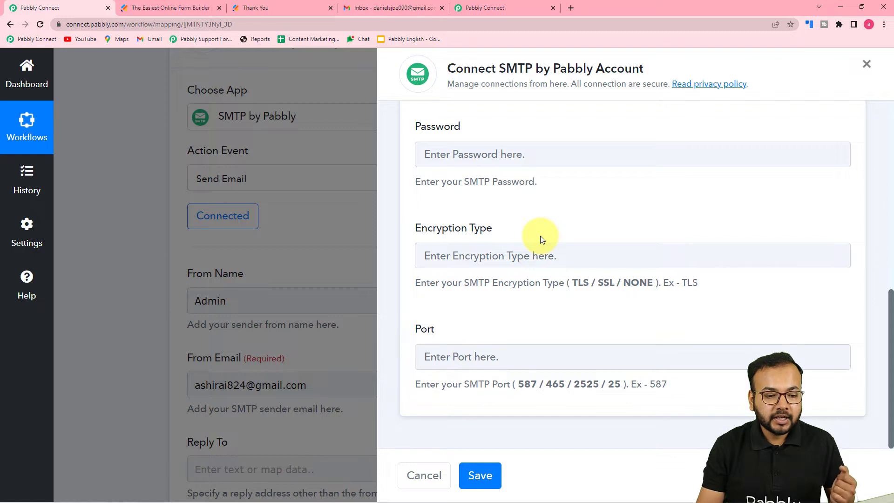
{"action": "scroll", "coordinate": [540, 236], "scroll_direction": "up", "scroll_amount": 3}
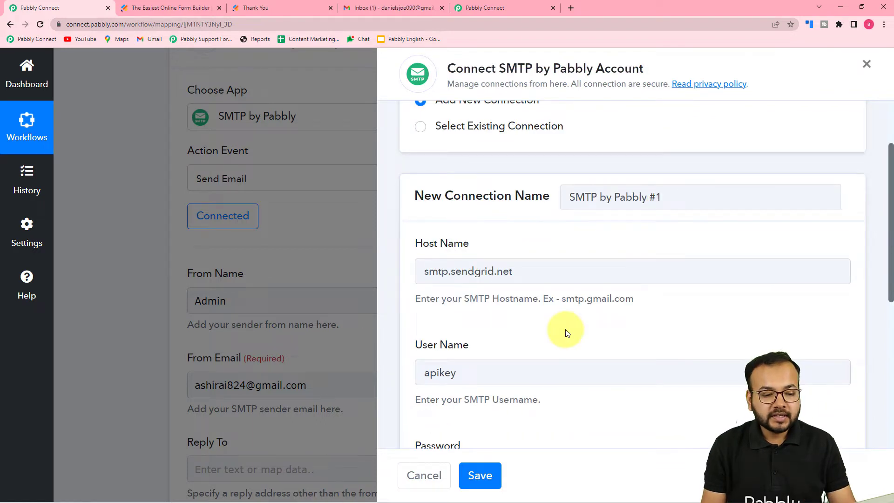
{"action": "scroll", "coordinate": [565, 329], "scroll_direction": "down", "scroll_amount": 1}
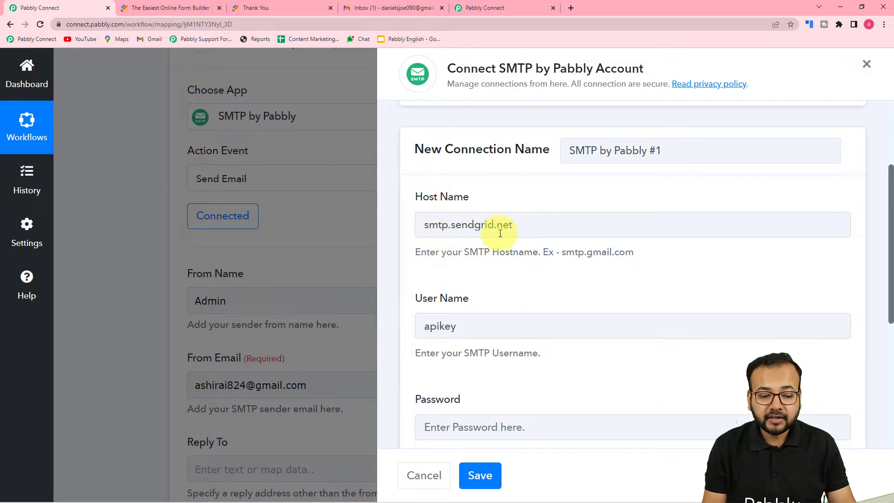
{"action": "scroll", "coordinate": [535, 233], "scroll_direction": "down", "scroll_amount": 2}
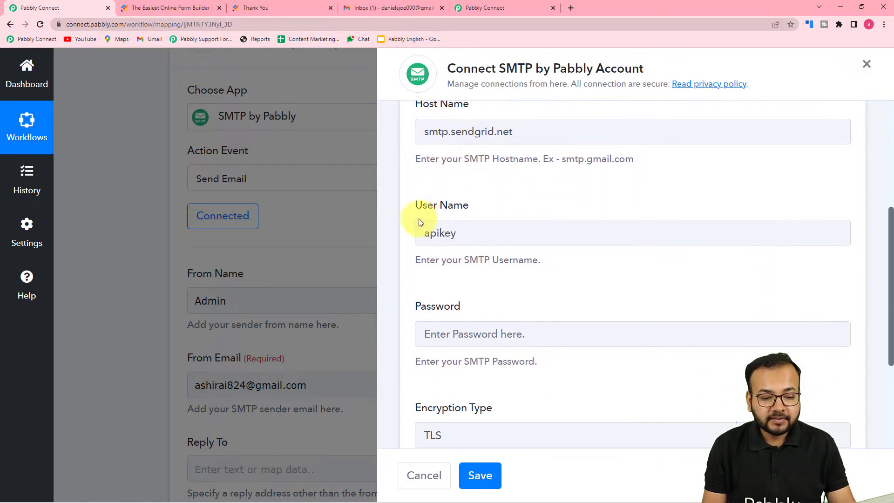
{"action": "scroll", "coordinate": [495, 222], "scroll_direction": "down", "scroll_amount": 1}
{"action": "scroll", "coordinate": [512, 230], "scroll_direction": "down", "scroll_amount": 1}
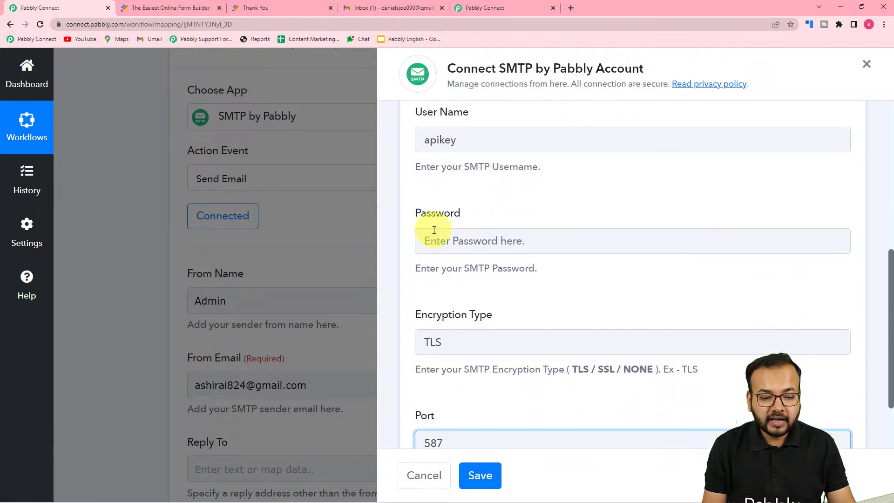
{"action": "scroll", "coordinate": [535, 241], "scroll_direction": "down", "scroll_amount": 2}
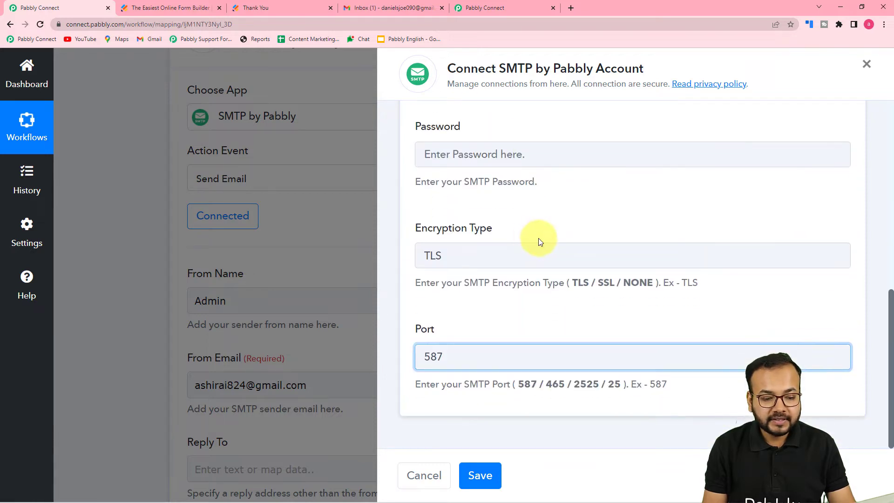
{"action": "scroll", "coordinate": [539, 239], "scroll_direction": "up", "scroll_amount": 1}
{"action": "scroll", "coordinate": [539, 239], "scroll_direction": "down", "scroll_amount": 1}
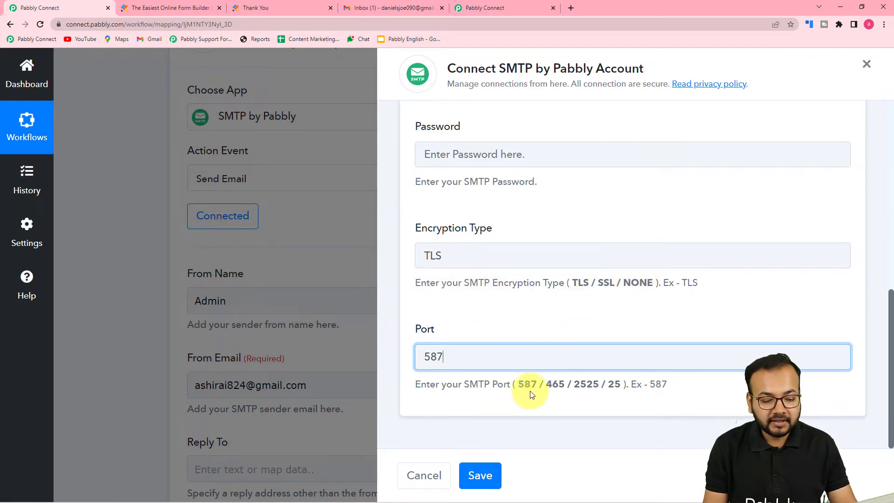
{"action": "scroll", "coordinate": [454, 366], "scroll_direction": "up", "scroll_amount": 2}
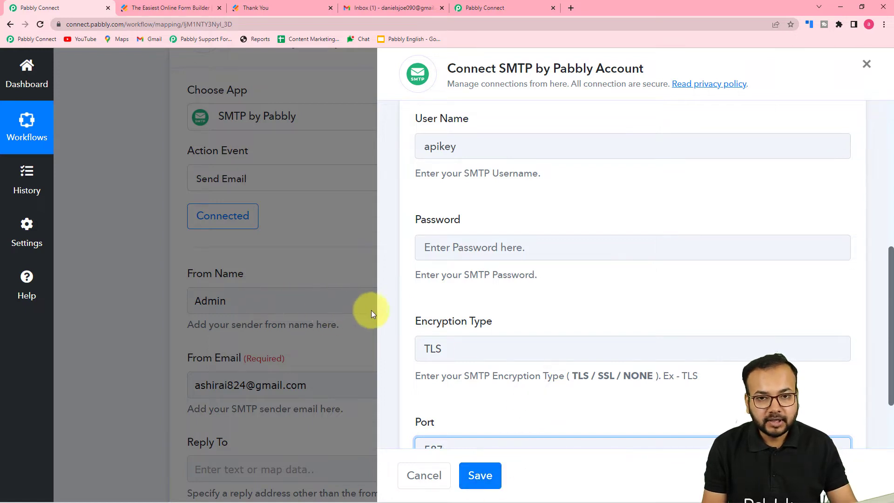
{"action": "left_click", "coordinate": [231, 387]}
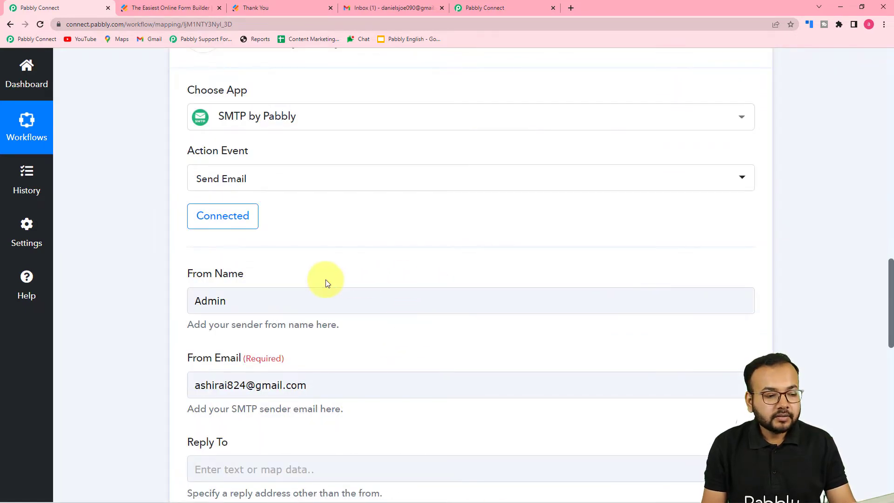
{"action": "scroll", "coordinate": [143, 251], "scroll_direction": "down", "scroll_amount": 3}
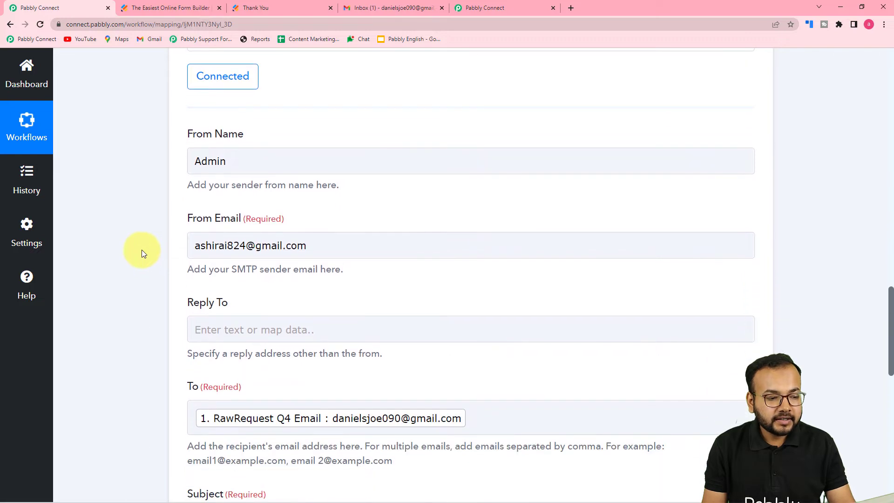
{"action": "scroll", "coordinate": [195, 233], "scroll_direction": "down", "scroll_amount": 1}
{"action": "left_click", "coordinate": [222, 120]}
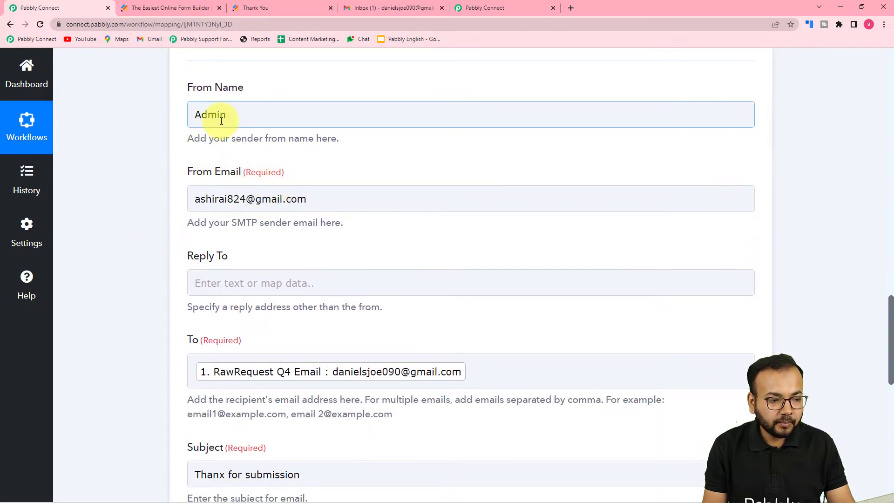
{"action": "left_click", "coordinate": [298, 135]}
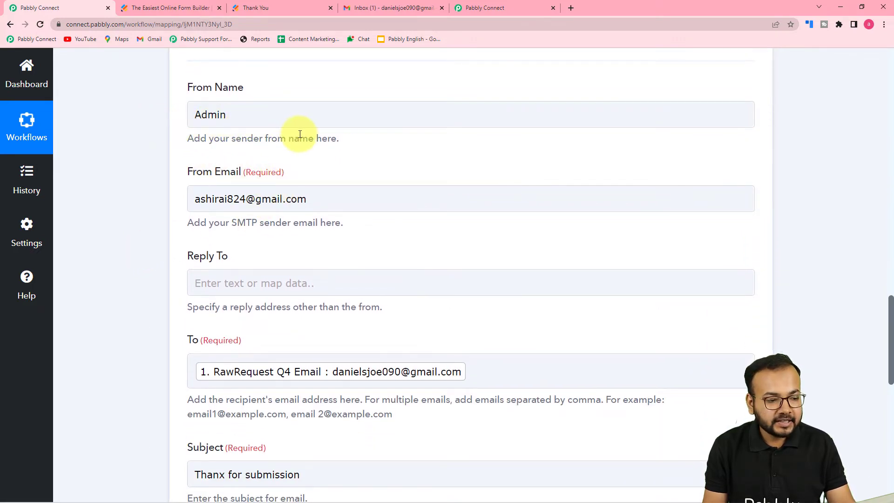
{"action": "left_click", "coordinate": [214, 123]}
{"action": "left_click", "coordinate": [213, 138]}
{"action": "scroll", "coordinate": [214, 139], "scroll_direction": "down", "scroll_amount": 1}
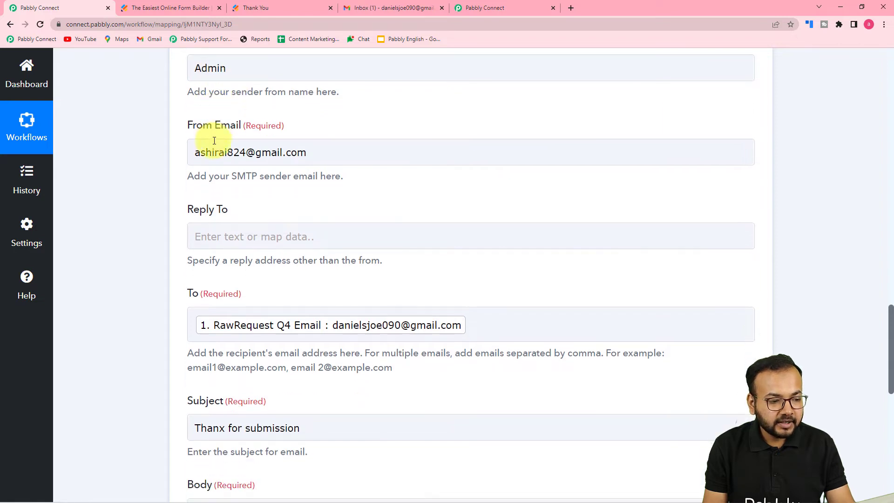
{"action": "left_click", "coordinate": [214, 141]}
{"action": "left_click", "coordinate": [181, 160]}
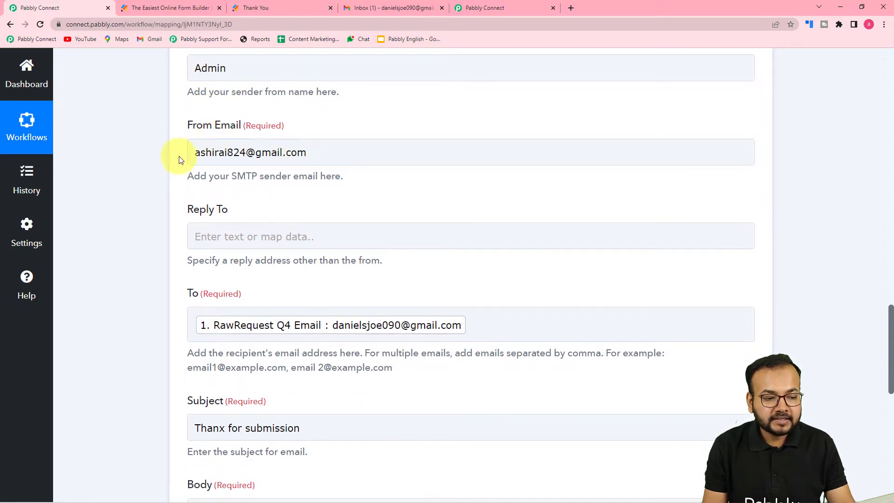
{"action": "left_click", "coordinate": [219, 149]}
{"action": "left_click", "coordinate": [332, 175]}
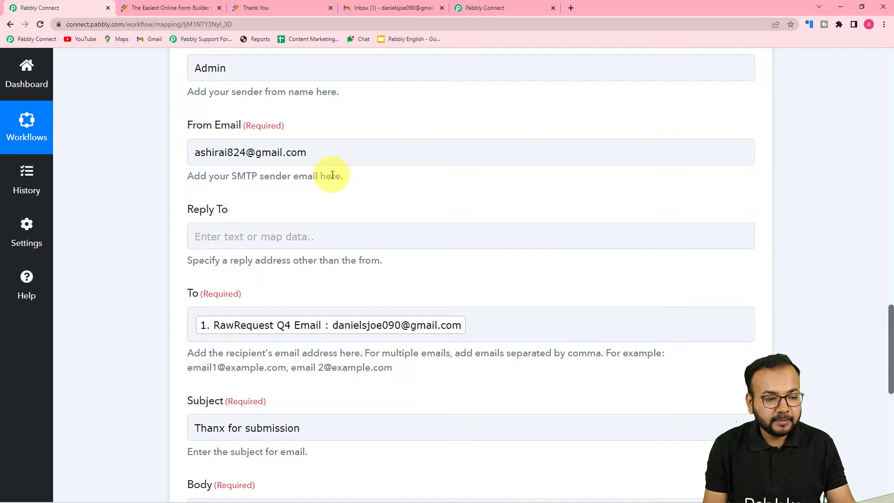
{"action": "scroll", "coordinate": [333, 176], "scroll_direction": "down", "scroll_amount": 3}
{"action": "left_click", "coordinate": [210, 104]}
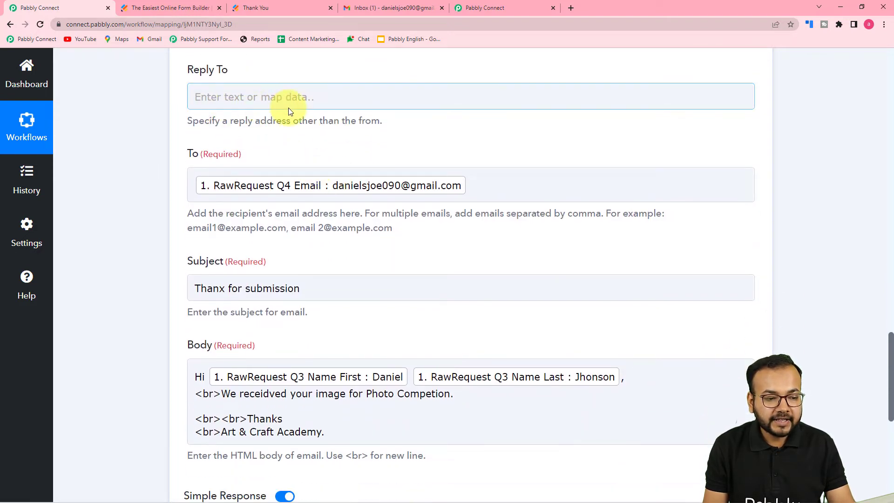
{"action": "scroll", "coordinate": [311, 109], "scroll_direction": "down", "scroll_amount": 1}
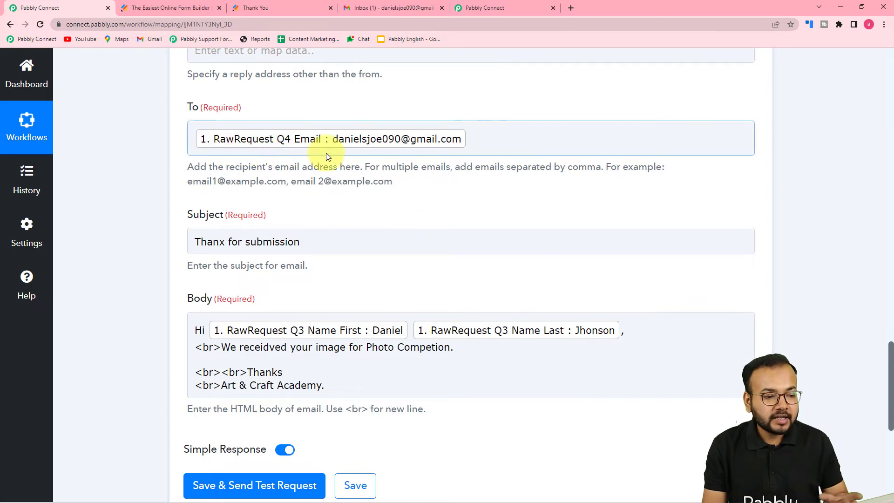
Step: Remove the existing mapped email from the Send Email To field
{"action": "left_click", "coordinate": [476, 148]}
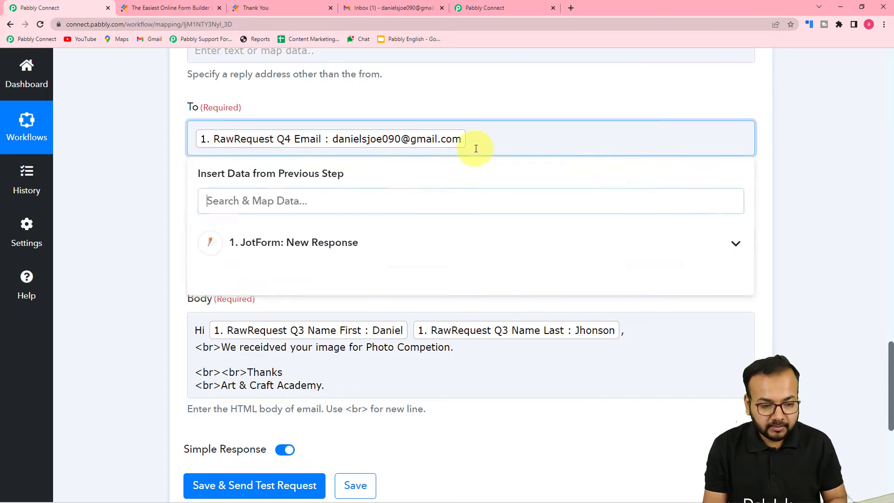
{"action": "key", "text": "BackSpace"}
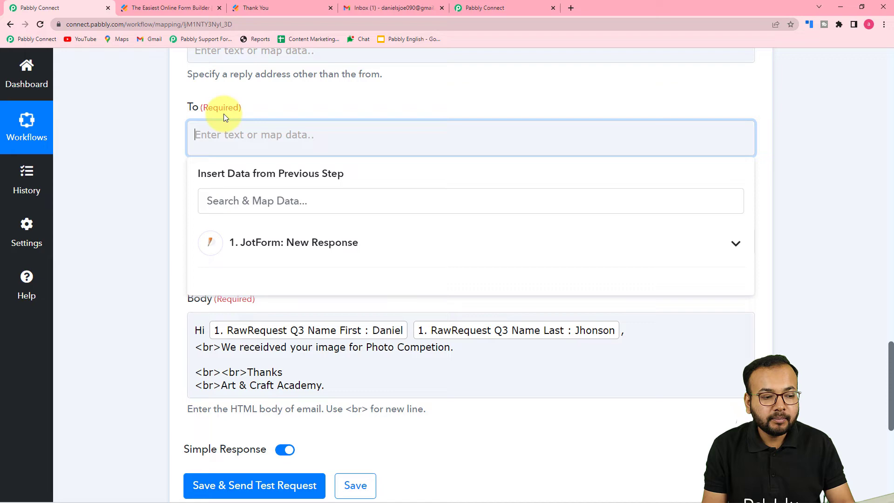
{"action": "left_click", "coordinate": [290, 105]}
{"action": "scroll", "coordinate": [297, 147], "scroll_direction": "up", "scroll_amount": 5}
{"action": "scroll", "coordinate": [298, 150], "scroll_direction": "up", "scroll_amount": 10}
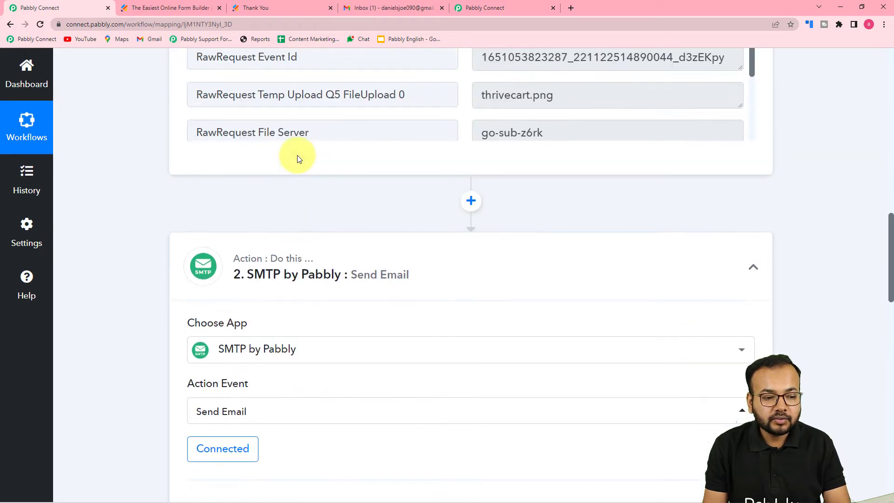
{"action": "scroll", "coordinate": [313, 154], "scroll_direction": "down", "scroll_amount": 3}
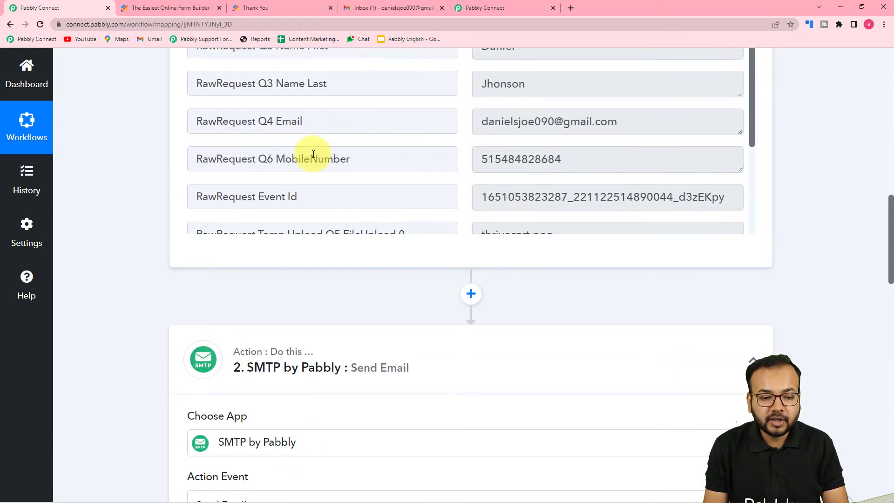
{"action": "scroll", "coordinate": [110, 150], "scroll_direction": "up", "scroll_amount": 3}
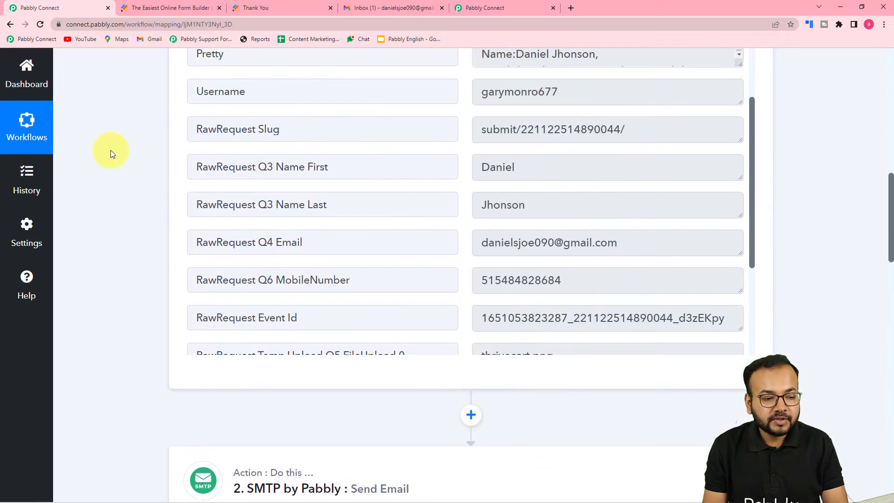
{"action": "scroll", "coordinate": [407, 247], "scroll_direction": "down", "scroll_amount": 2}
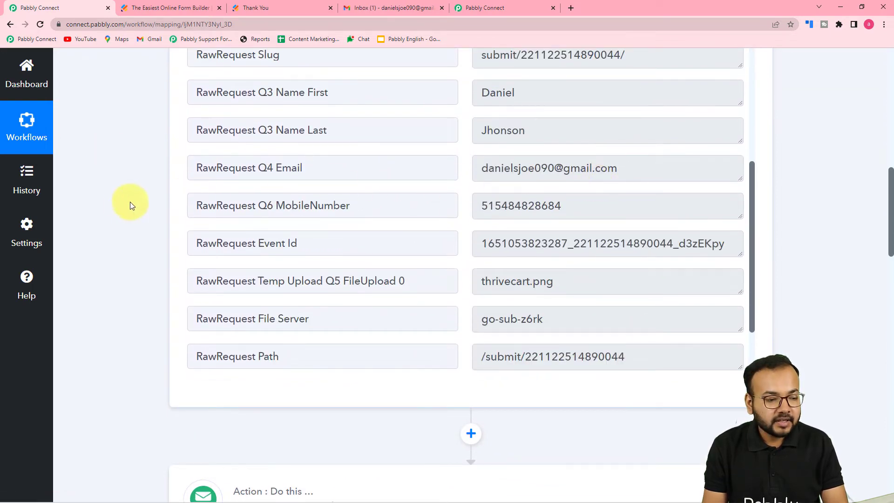
{"action": "scroll", "coordinate": [124, 202], "scroll_direction": "down", "scroll_amount": 6}
{"action": "scroll", "coordinate": [123, 202], "scroll_direction": "down", "scroll_amount": 6}
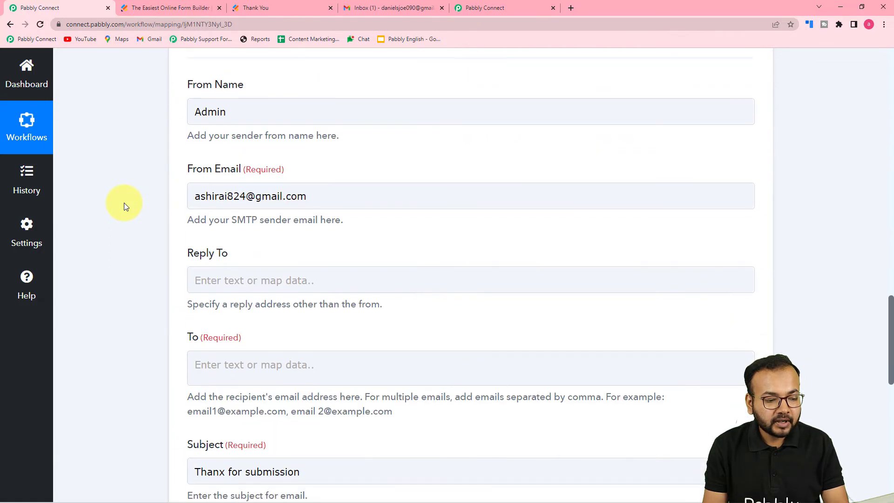
Step: Map the JotForm RawRequest Q4 Email value into the To field
{"action": "left_click", "coordinate": [247, 229]}
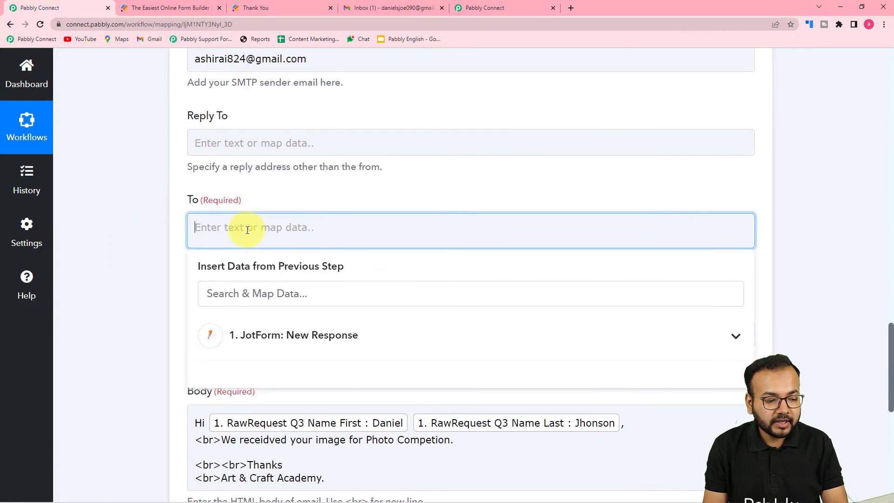
{"action": "scroll", "coordinate": [233, 226], "scroll_direction": "down", "scroll_amount": 2}
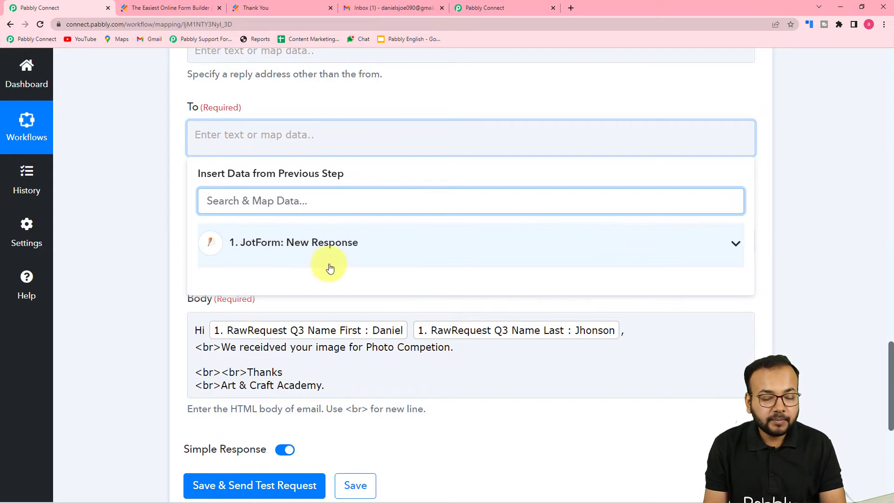
{"action": "left_click", "coordinate": [309, 243]}
{"action": "scroll", "coordinate": [345, 349], "scroll_direction": "down", "scroll_amount": 2}
{"action": "scroll", "coordinate": [344, 350], "scroll_direction": "down", "scroll_amount": 4}
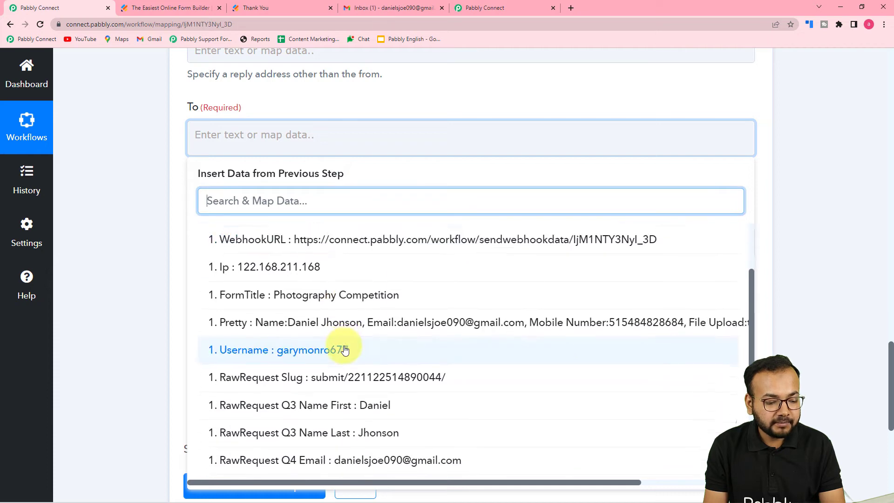
{"action": "left_click", "coordinate": [361, 324]}
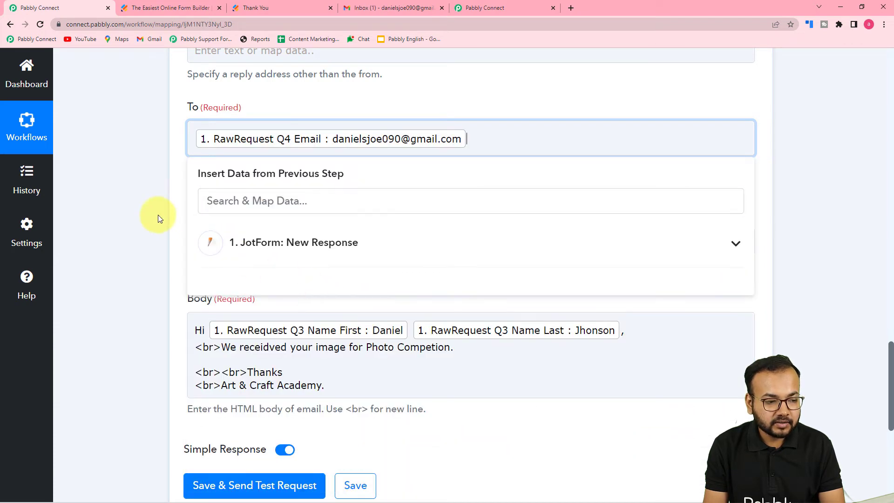
{"action": "left_click", "coordinate": [157, 214]}
{"action": "scroll", "coordinate": [158, 214], "scroll_direction": "down", "scroll_amount": 2}
{"action": "left_click", "coordinate": [309, 159]}
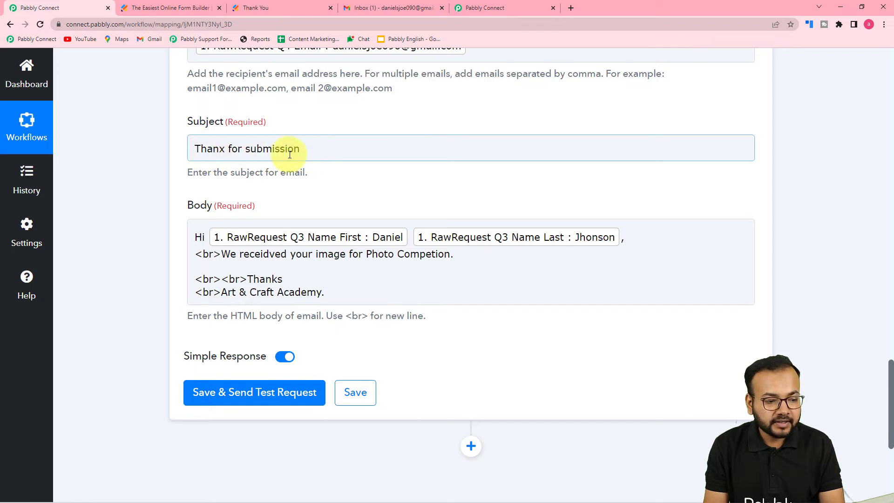
Step: Delete the old first-name and last-name tokens from the Body greeting
{"action": "scroll", "coordinate": [354, 216], "scroll_direction": "down", "scroll_amount": 2}
{"action": "left_click", "coordinate": [232, 167]}
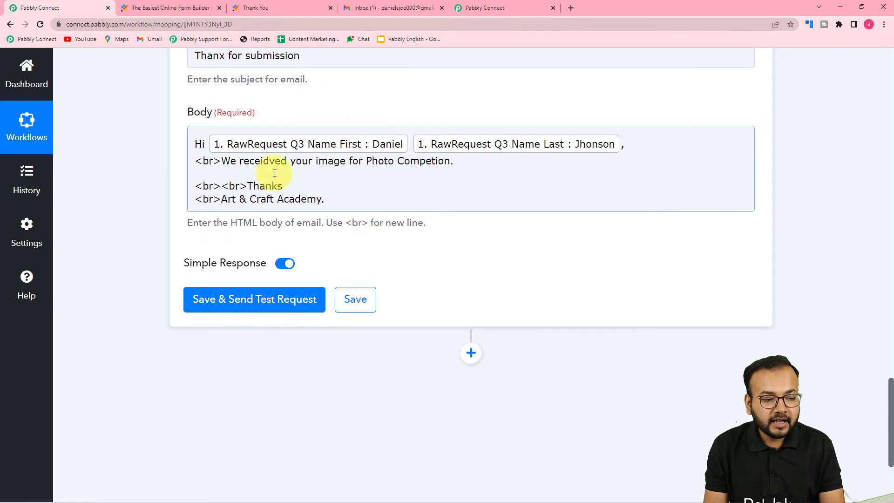
{"action": "left_click", "coordinate": [327, 149]}
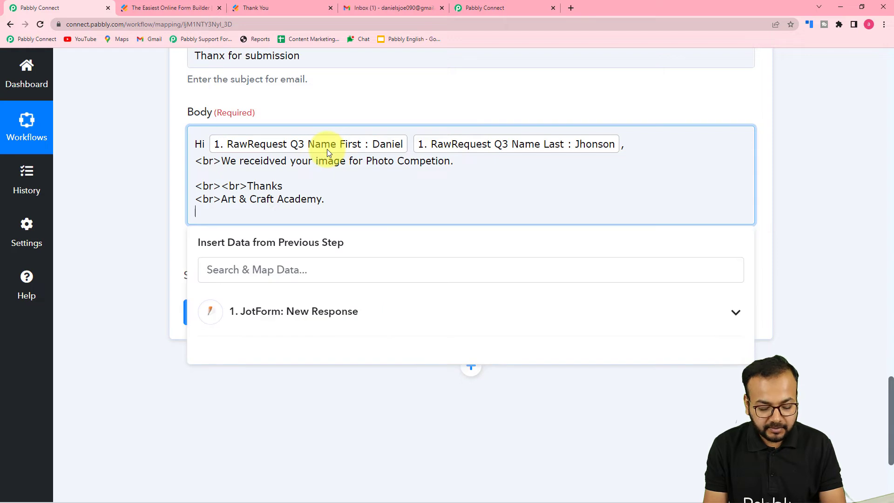
{"action": "left_click", "coordinate": [326, 149]}
{"action": "key", "text": "BackSpace"}
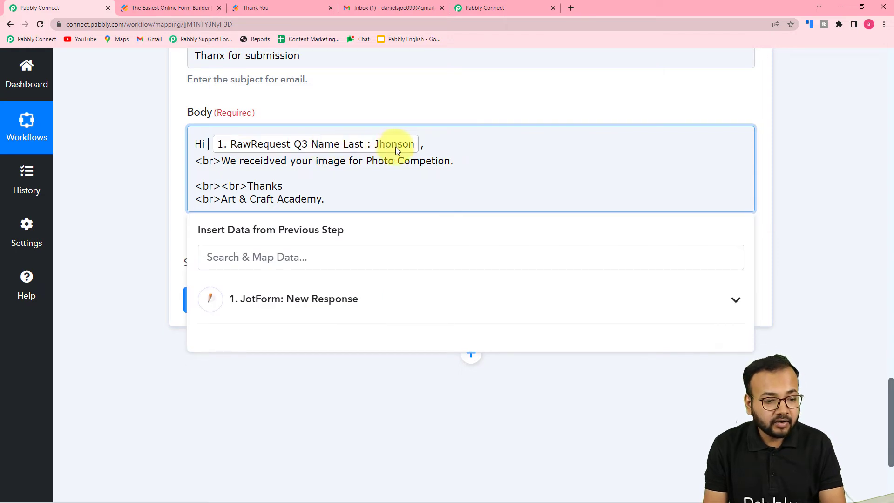
{"action": "key", "text": "BackSpace"}
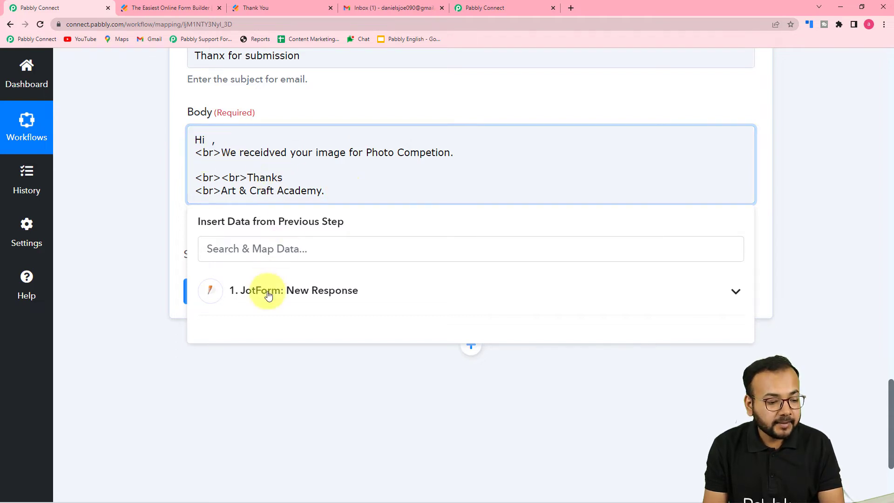
Step: Insert the JotForm Q3 Name First and Q3 Name Last values after "Hi" in the Body
{"action": "scroll", "coordinate": [279, 302], "scroll_direction": "down", "scroll_amount": 1}
{"action": "left_click", "coordinate": [294, 260]}
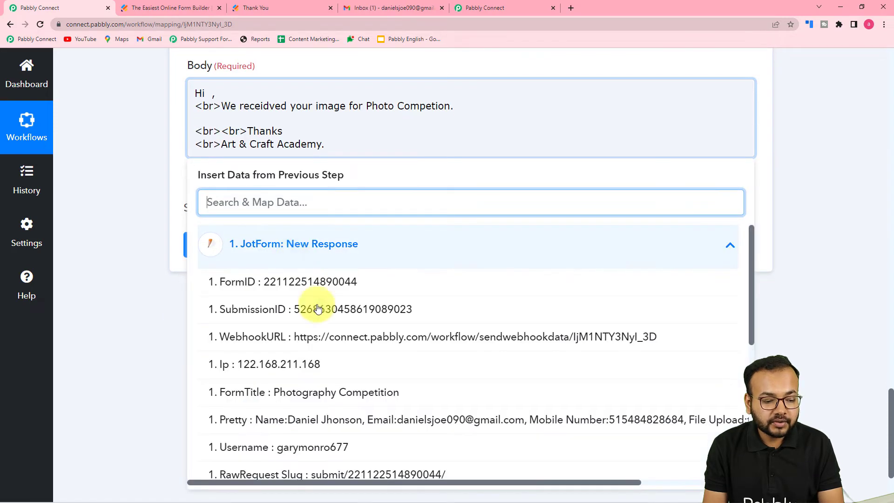
{"action": "scroll", "coordinate": [325, 343], "scroll_direction": "down", "scroll_amount": 3}
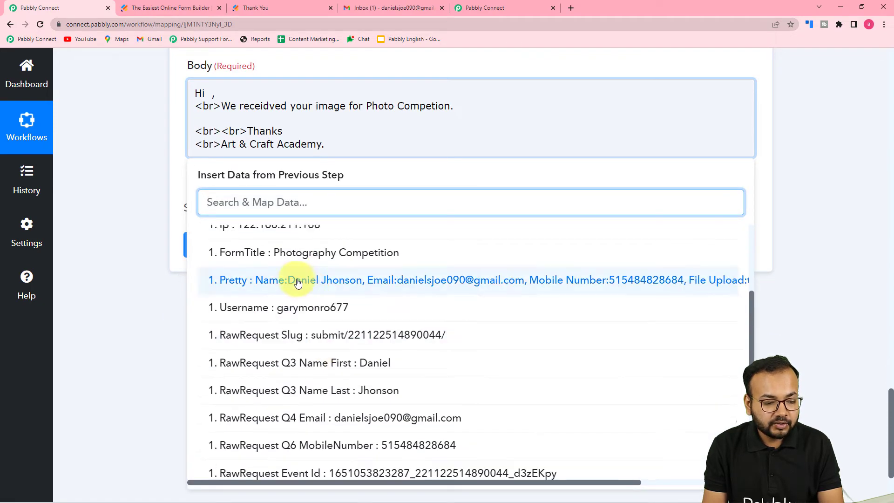
{"action": "left_click", "coordinate": [359, 369]}
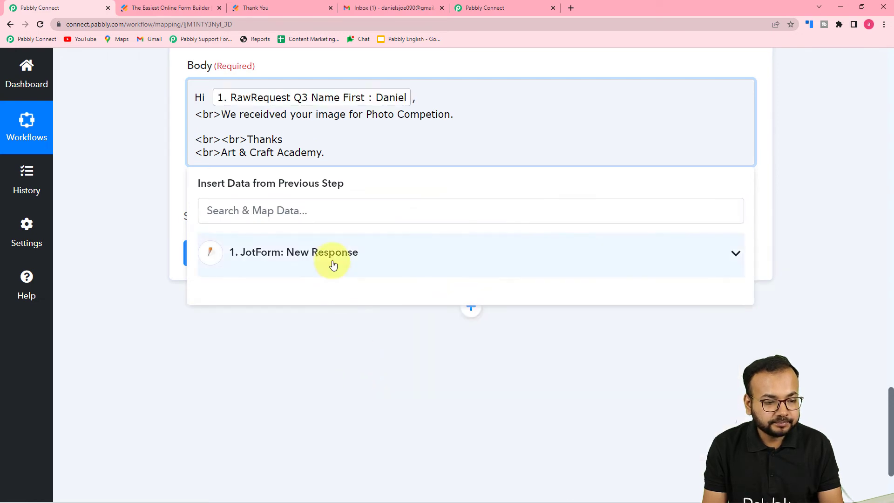
{"action": "left_click", "coordinate": [329, 255]}
{"action": "scroll", "coordinate": [370, 398], "scroll_direction": "down", "scroll_amount": 5}
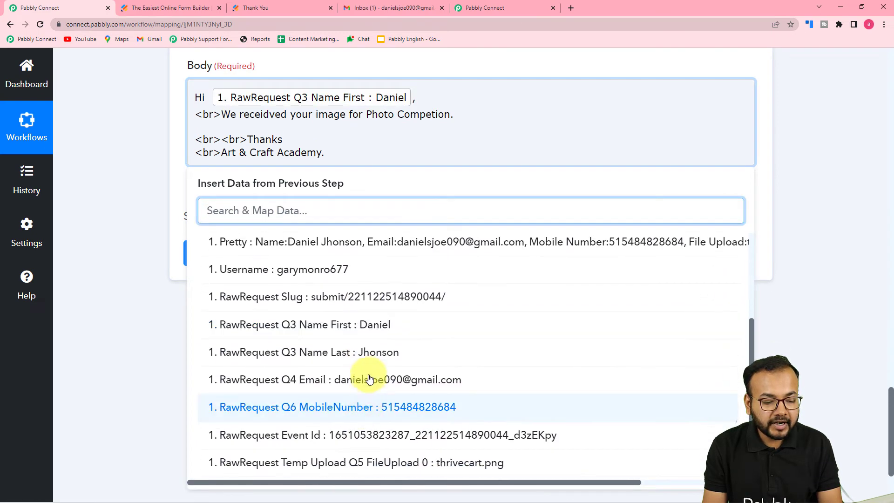
{"action": "left_click", "coordinate": [370, 358]}
{"action": "left_click", "coordinate": [134, 236]}
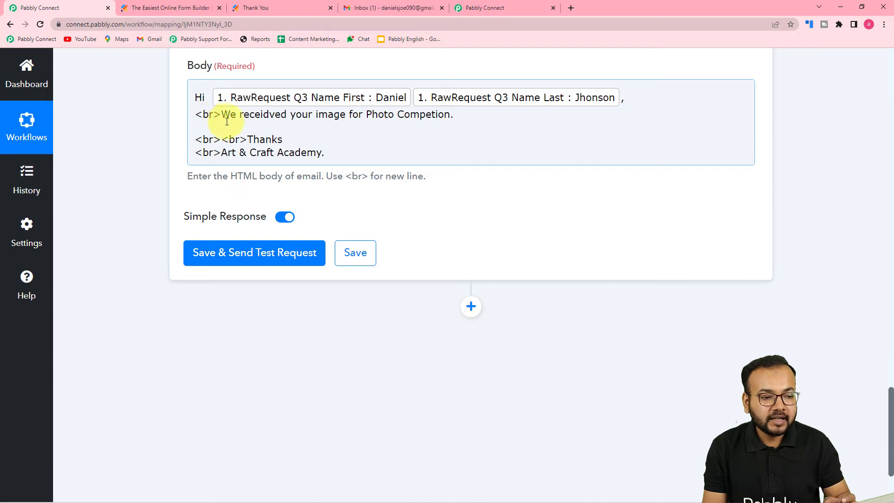
Step: Correct the Body line to "We have received your image for Photo Competion."
{"action": "left_click", "coordinate": [271, 117]}
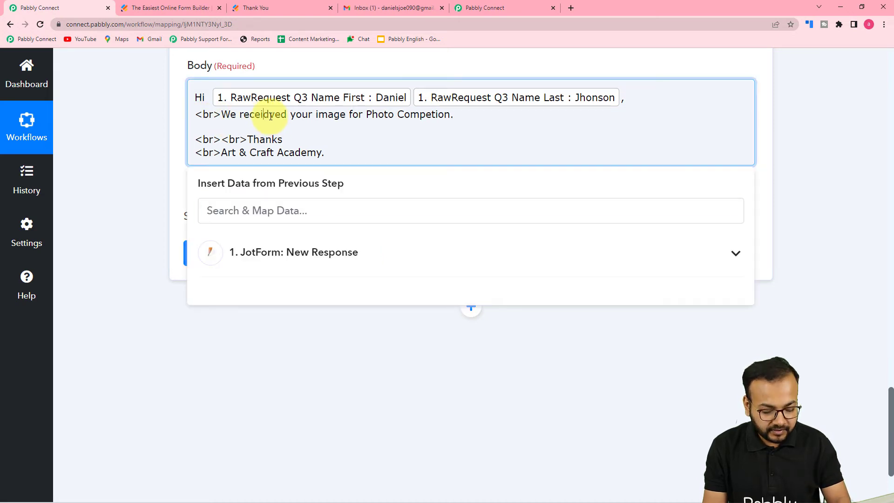
{"action": "key", "text": "BackSpace"}
{"action": "key", "text": "BackSpace"}
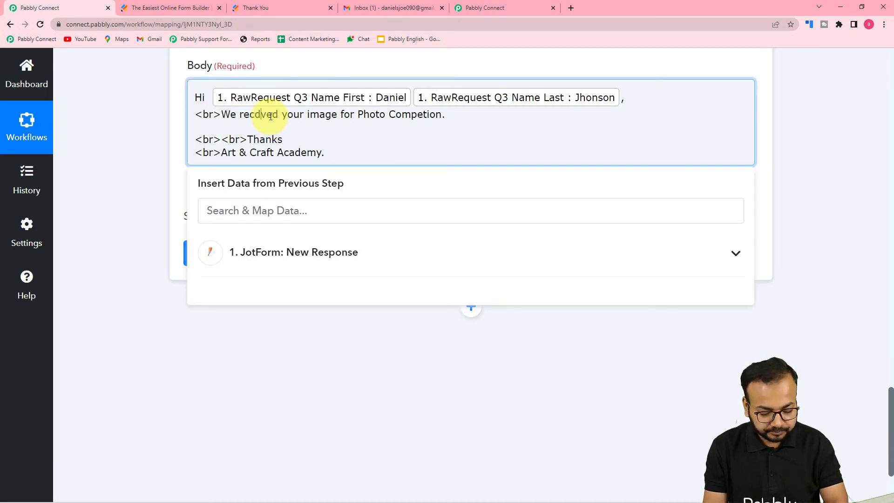
{"action": "key", "text": "Delete"}
{"action": "type", "text": "ei"}
{"action": "left_click", "coordinate": [239, 114]}
{"action": "type", "text": "have"}
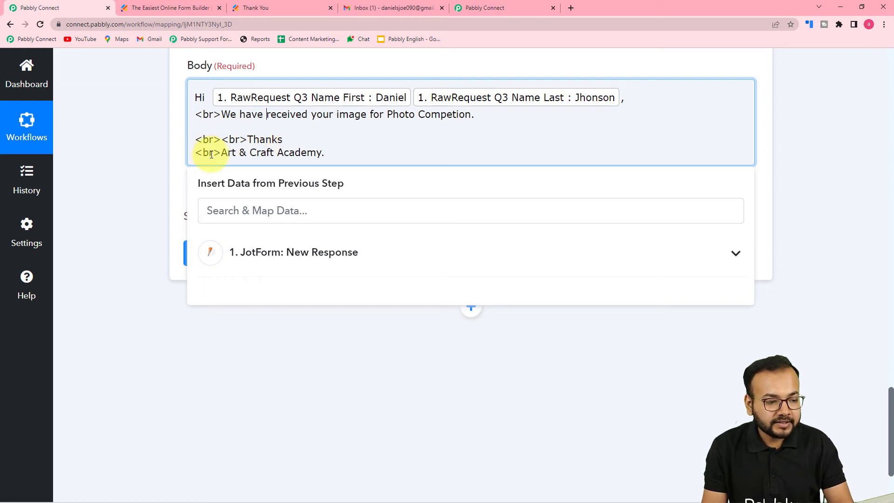
{"action": "left_click", "coordinate": [157, 158]}
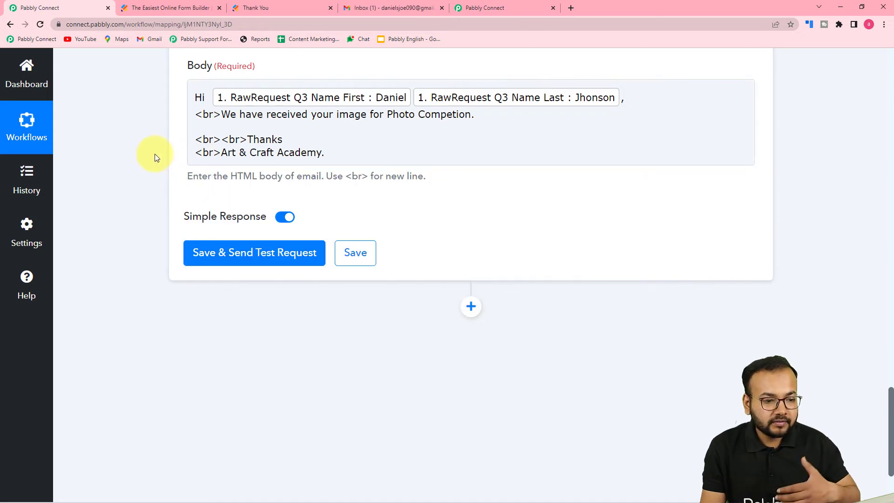
{"action": "scroll", "coordinate": [154, 154], "scroll_direction": "up", "scroll_amount": 3}
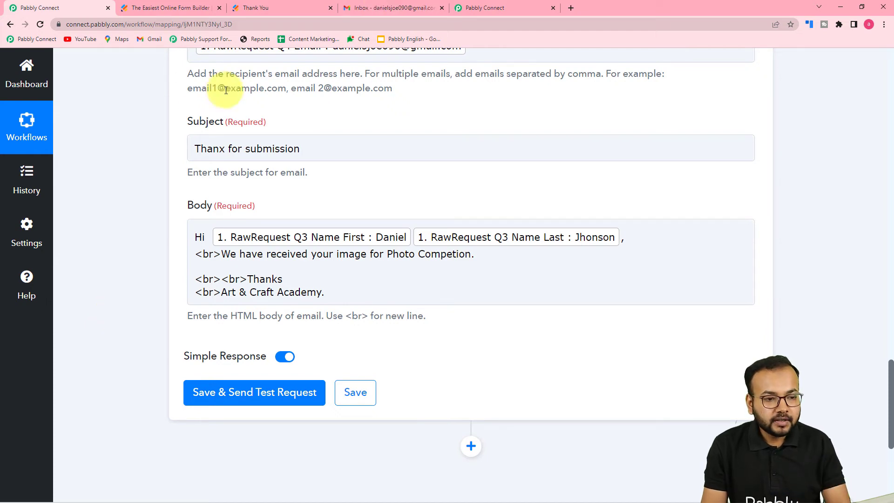
{"action": "scroll", "coordinate": [197, 192], "scroll_direction": "up", "scroll_amount": 5}
{"action": "scroll", "coordinate": [134, 200], "scroll_direction": "down", "scroll_amount": 1}
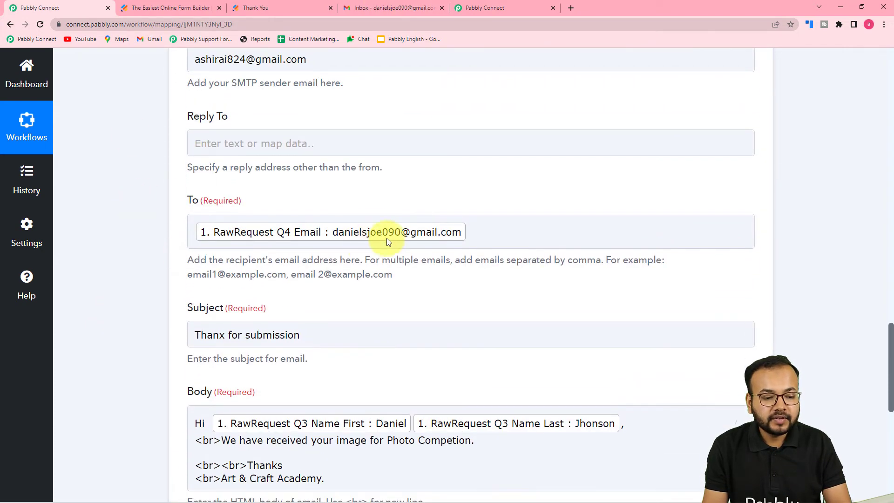
{"action": "left_click", "coordinate": [372, 8]}
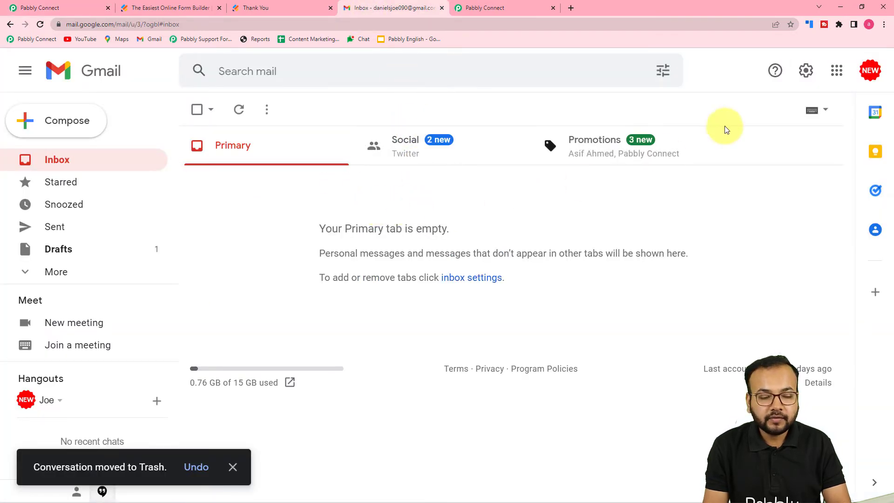
{"action": "left_click", "coordinate": [866, 74]}
{"action": "triple_click", "coordinate": [740, 195]}
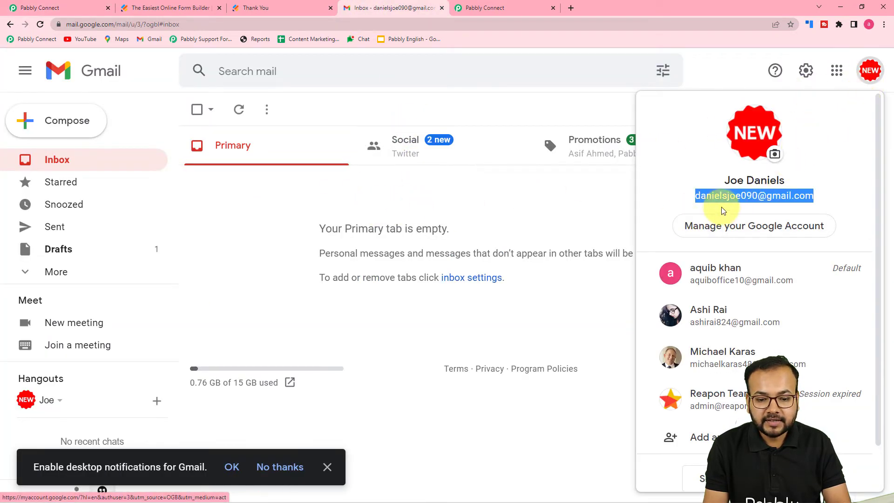
{"action": "left_click", "coordinate": [319, 205]}
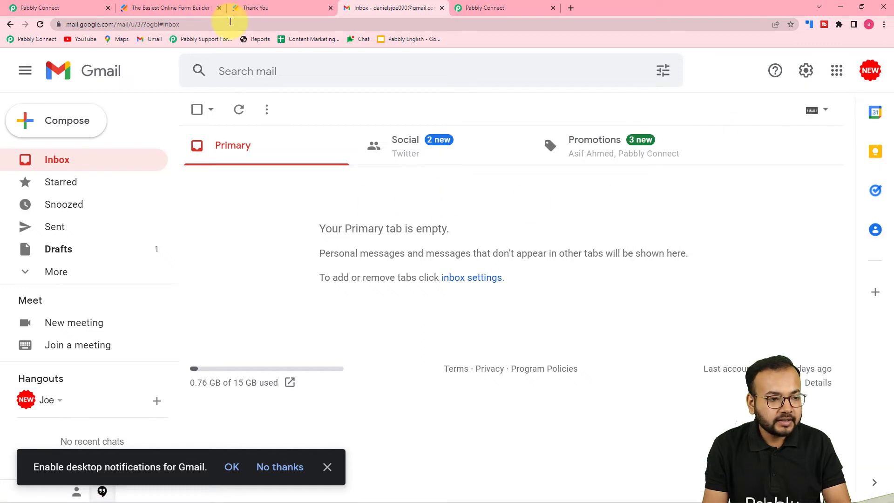
{"action": "left_click", "coordinate": [80, 7]}
{"action": "scroll", "coordinate": [145, 251], "scroll_direction": "down", "scroll_amount": 7}
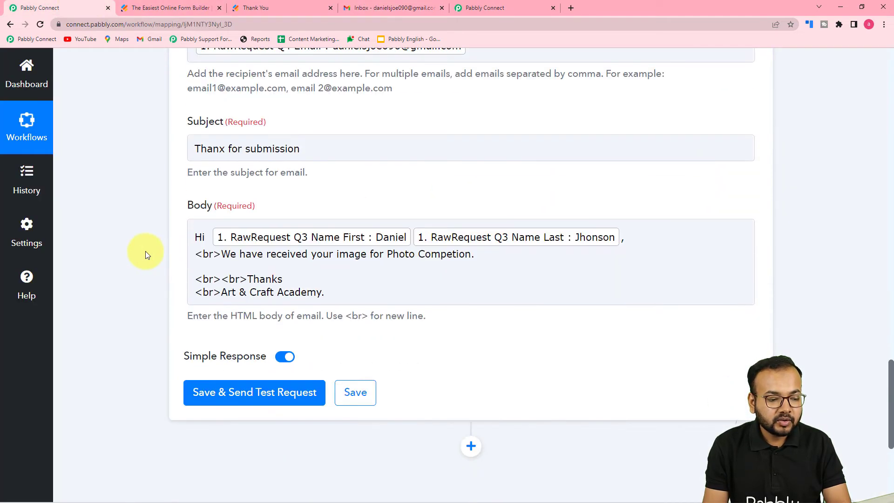
Step: Save the Send Email action with a test request and confirm the success response
{"action": "left_click", "coordinate": [241, 258]}
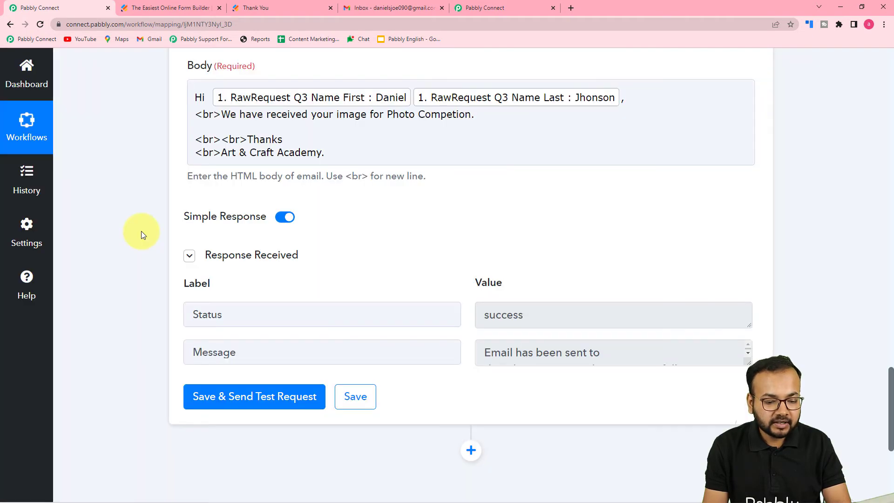
{"action": "scroll", "coordinate": [141, 231], "scroll_direction": "down", "scroll_amount": 1}
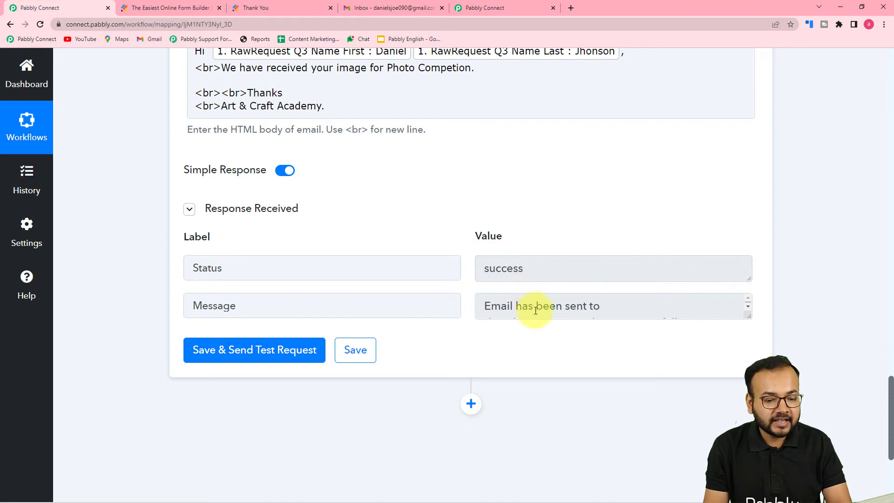
Step: Open the "Thanx for submission" test email from Admin in Gmail's Spam folder
{"action": "left_click", "coordinate": [387, 13]}
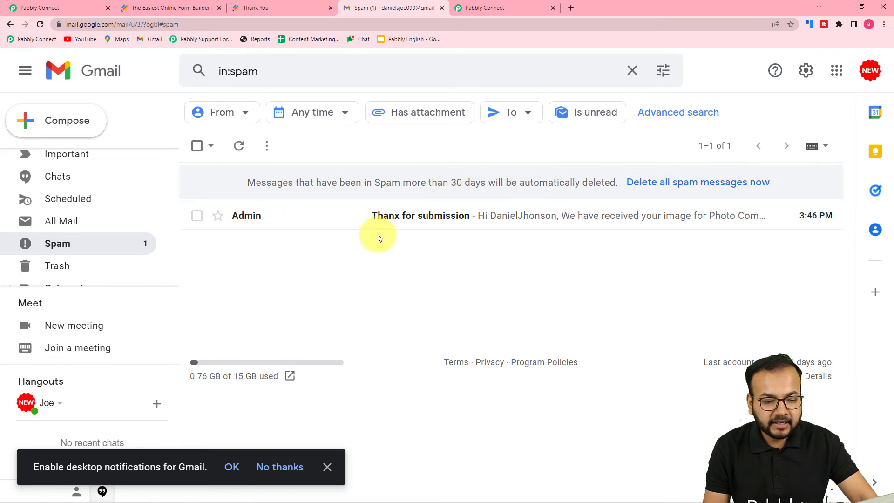
{"action": "left_click", "coordinate": [403, 225]}
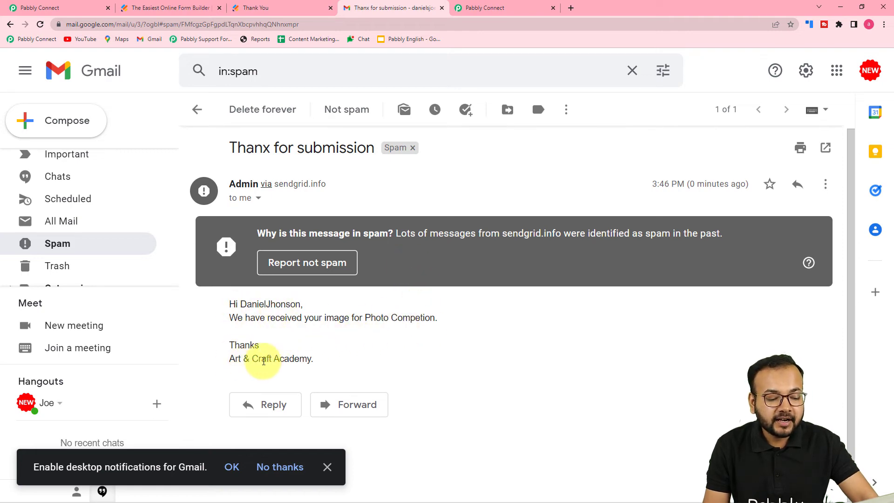
{"action": "left_click", "coordinate": [74, 8]}
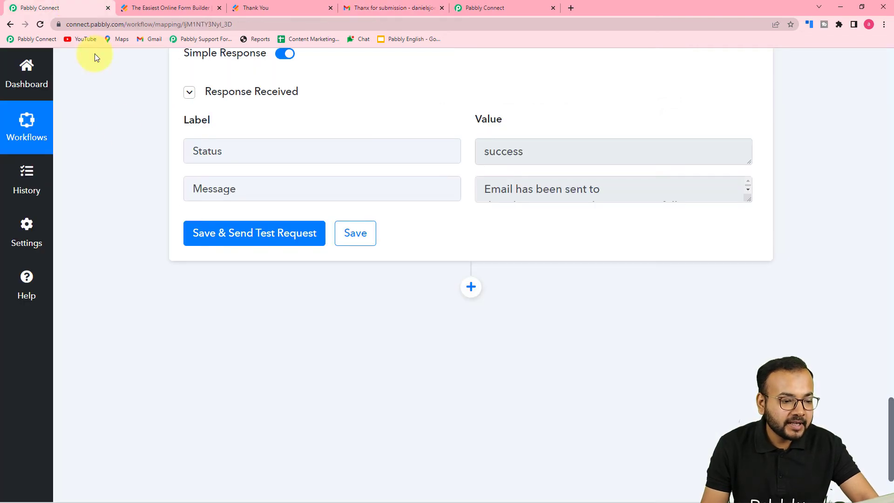
{"action": "scroll", "coordinate": [158, 319], "scroll_direction": "up", "scroll_amount": 5}
{"action": "mouse_move", "coordinate": [261, 280]}
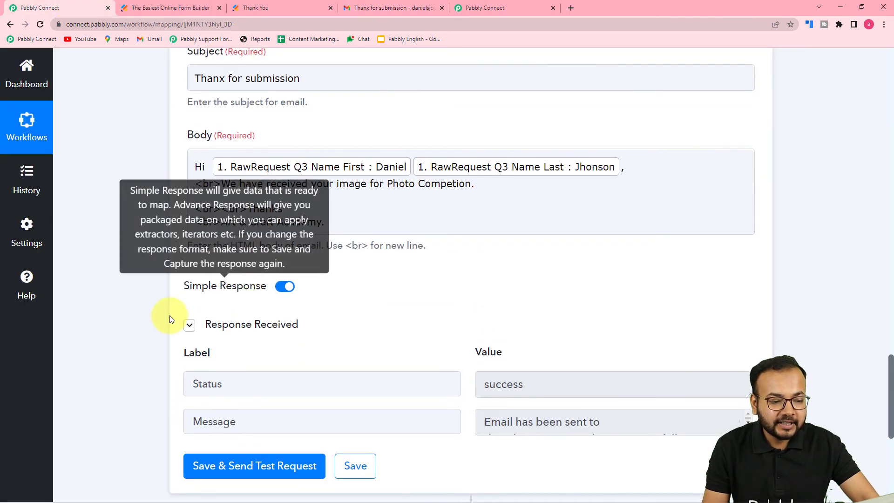
{"action": "scroll", "coordinate": [122, 261], "scroll_direction": "up", "scroll_amount": 2}
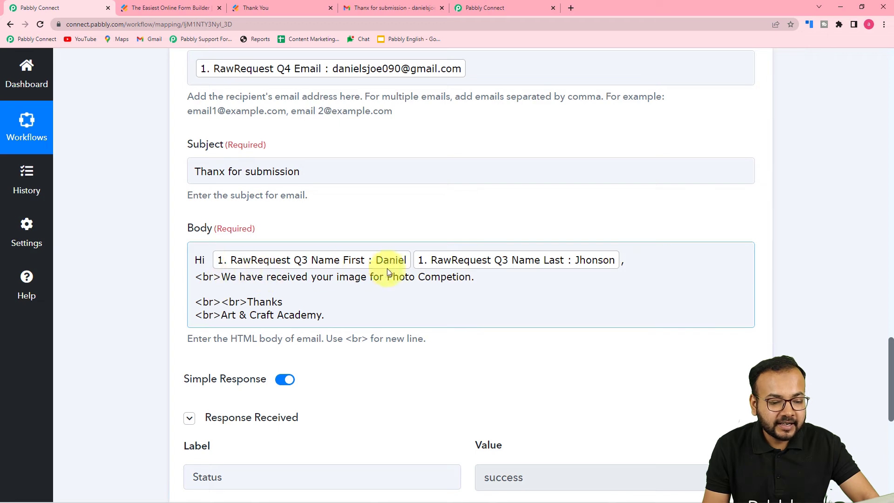
{"action": "scroll", "coordinate": [451, 265], "scroll_direction": "up", "scroll_amount": 2}
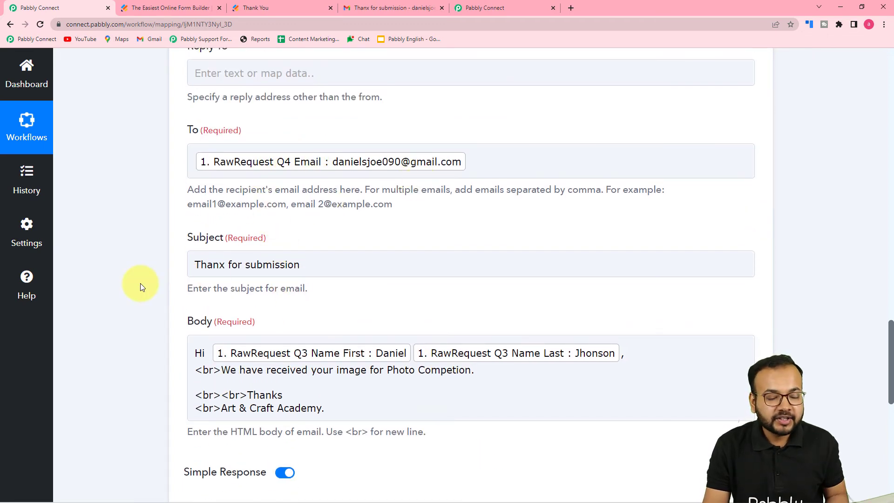
{"action": "scroll", "coordinate": [141, 283], "scroll_direction": "up", "scroll_amount": 6}
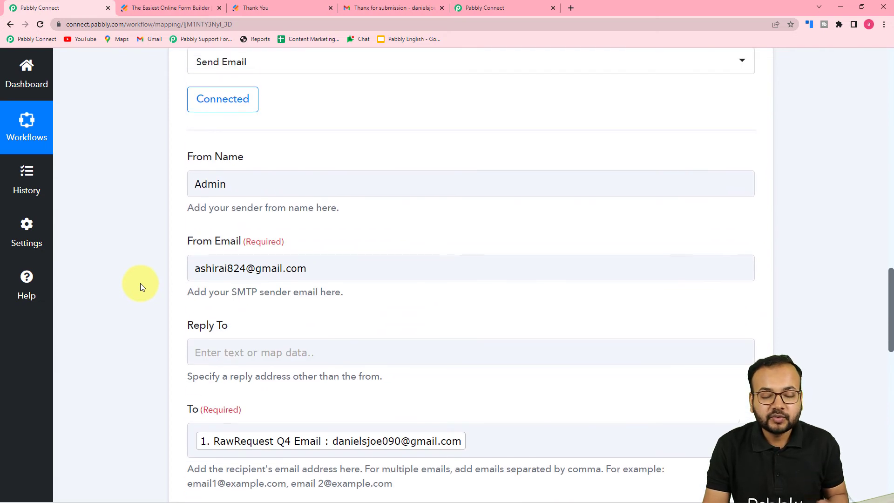
{"action": "scroll", "coordinate": [138, 280], "scroll_direction": "up", "scroll_amount": 4}
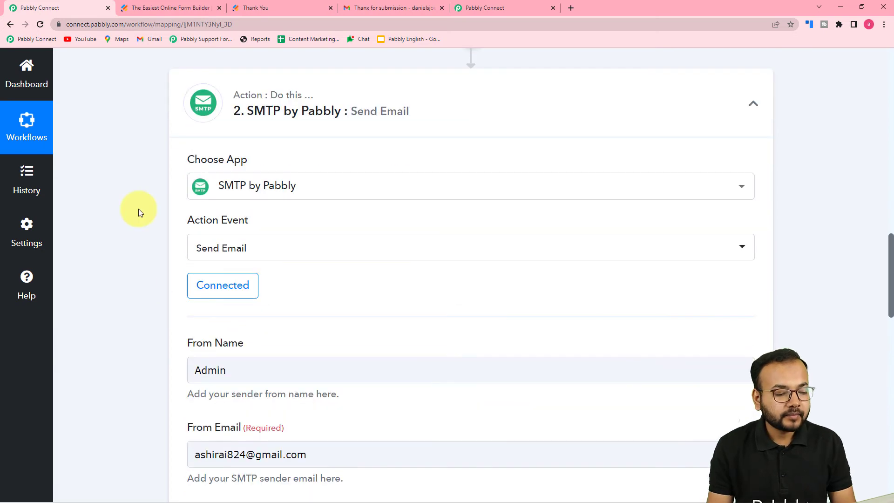
{"action": "scroll", "coordinate": [139, 222], "scroll_direction": "down", "scroll_amount": 9}
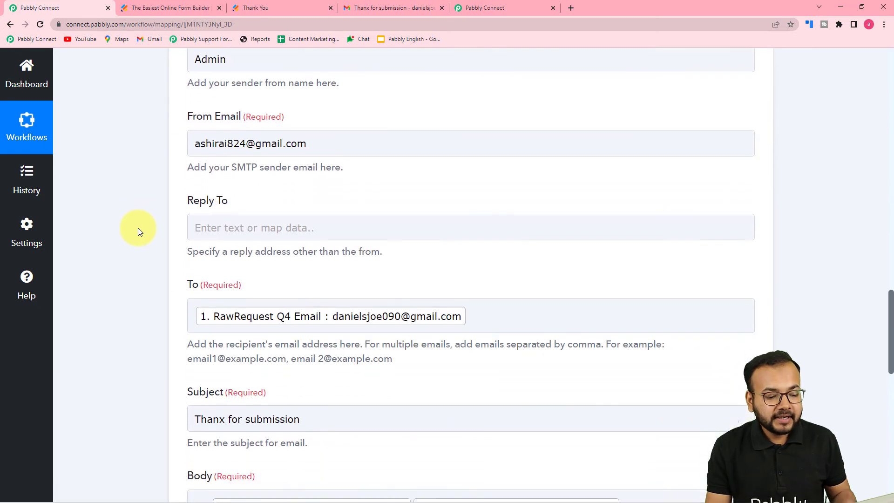
{"action": "scroll", "coordinate": [185, 226], "scroll_direction": "up", "scroll_amount": 13}
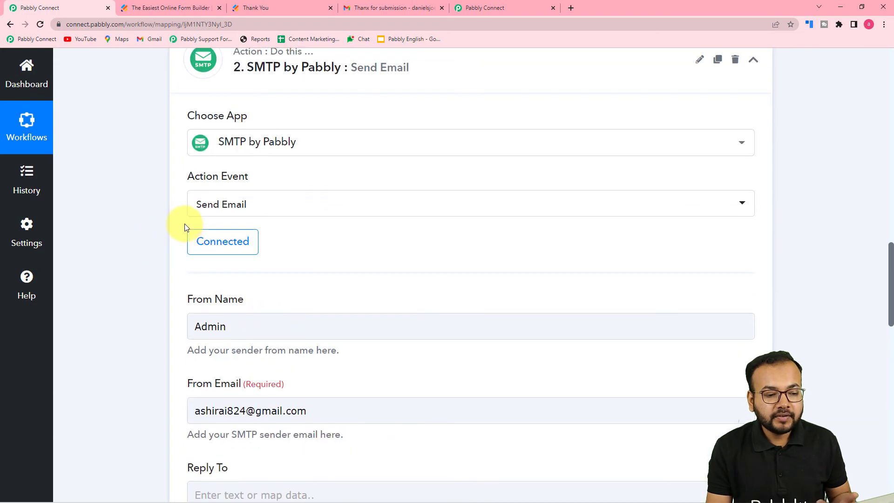
{"action": "scroll", "coordinate": [186, 226], "scroll_direction": "up", "scroll_amount": 6}
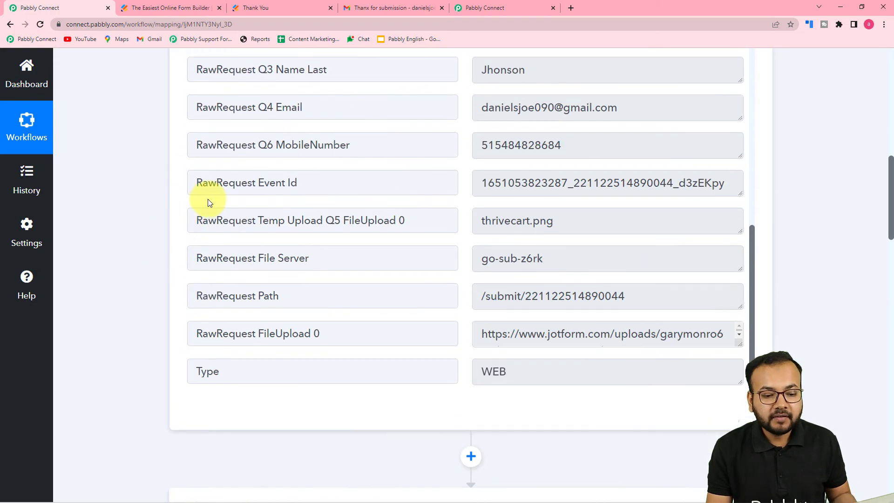
{"action": "scroll", "coordinate": [129, 242], "scroll_direction": "down", "scroll_amount": 11}
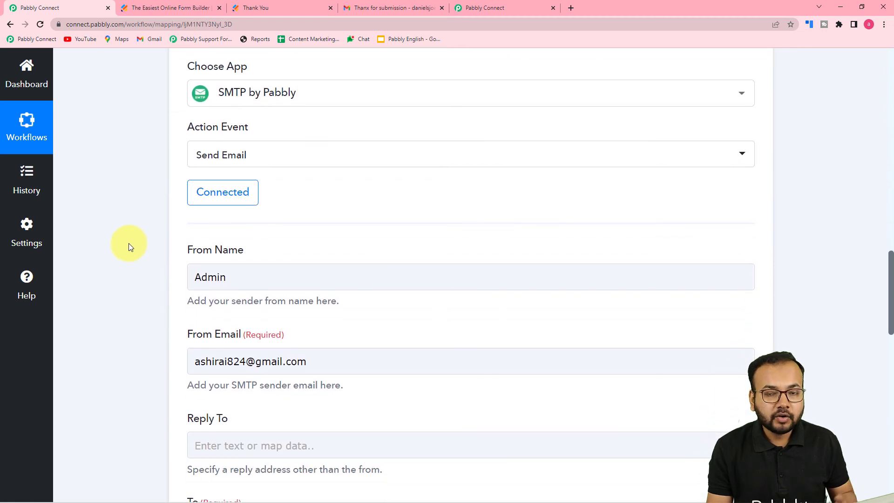
{"action": "scroll", "coordinate": [128, 242], "scroll_direction": "down", "scroll_amount": 1}
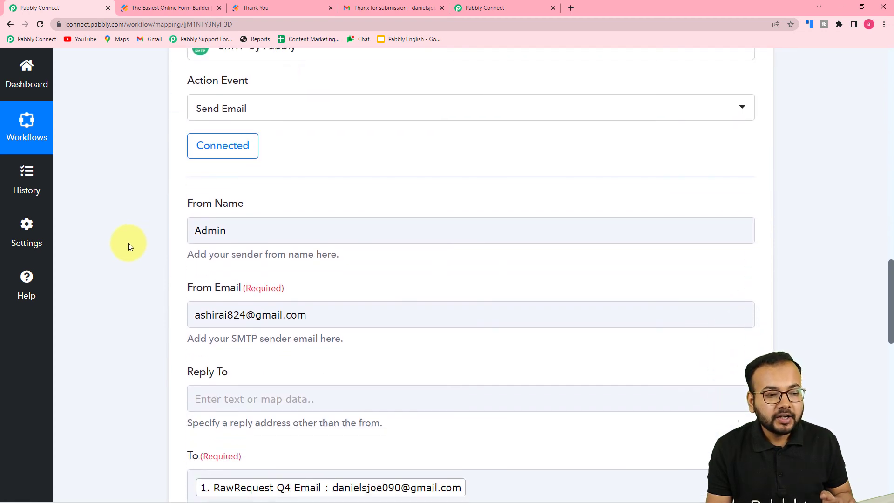
{"action": "scroll", "coordinate": [236, 328], "scroll_direction": "down", "scroll_amount": 5}
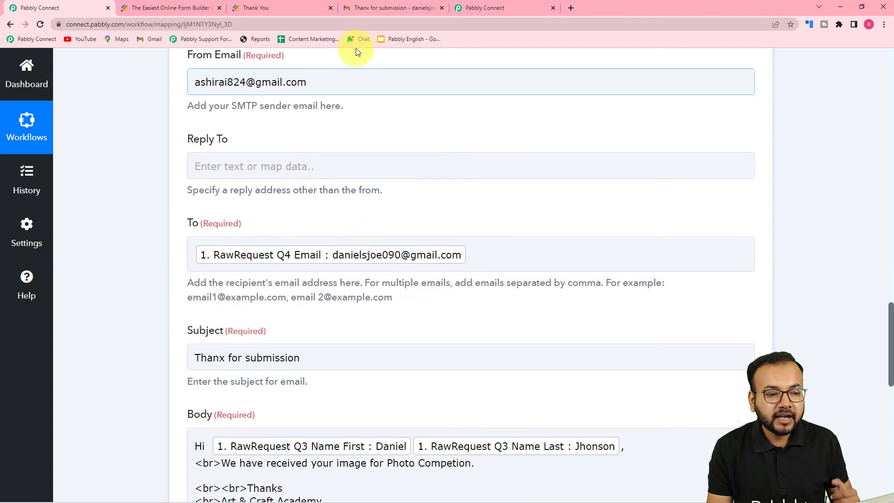
{"action": "left_click", "coordinate": [379, 10]}
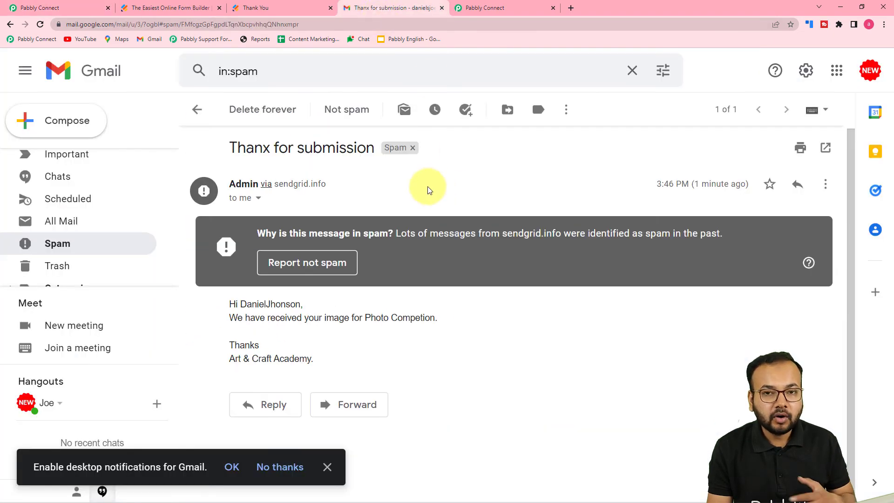
{"action": "left_click", "coordinate": [75, 8]}
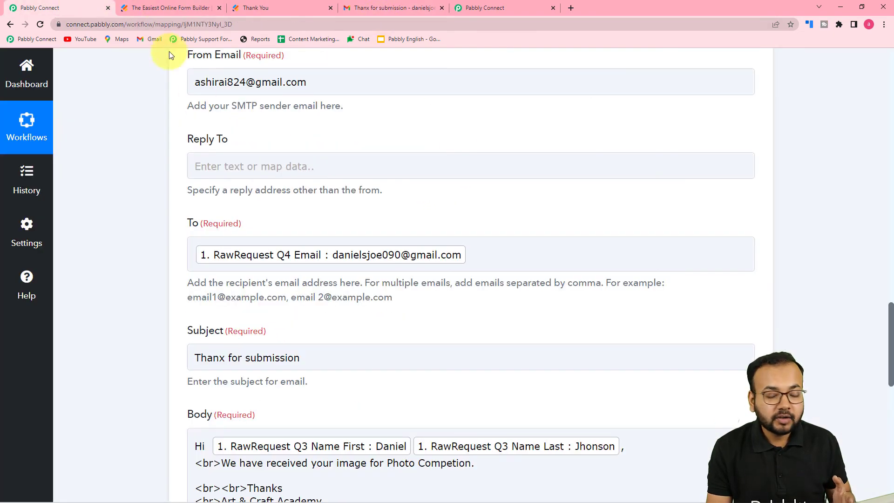